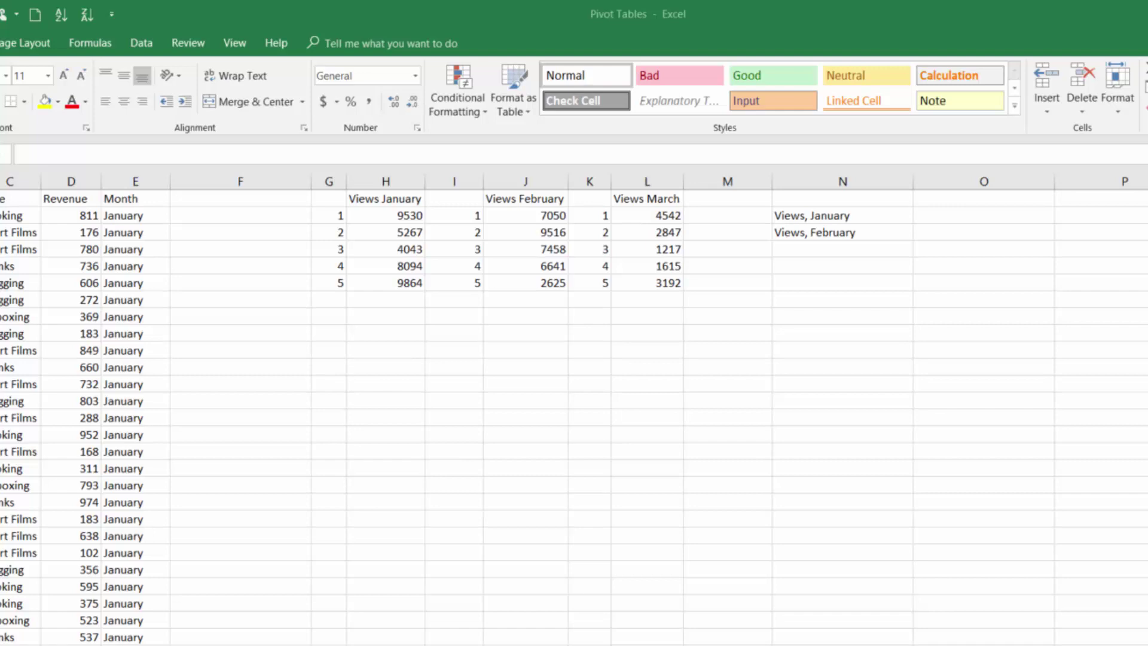
Step: Enter a SUM formula over H2:H6 in cell O2, beside the Views, January label
click(536, 274)
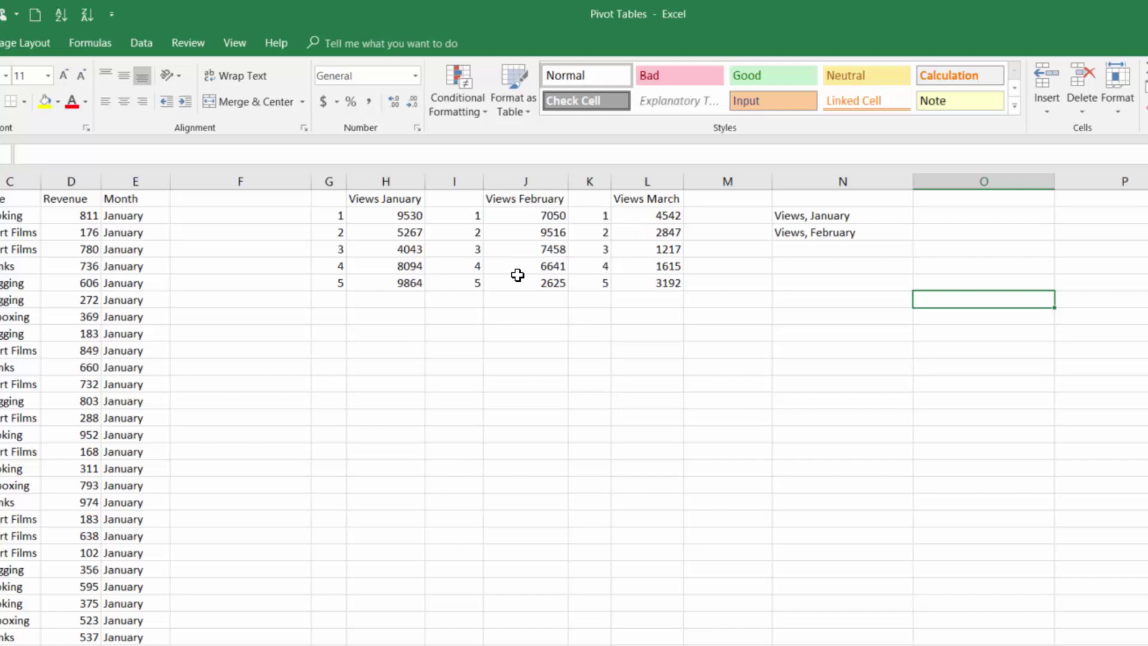
click(969, 226)
click(965, 215)
text(=)
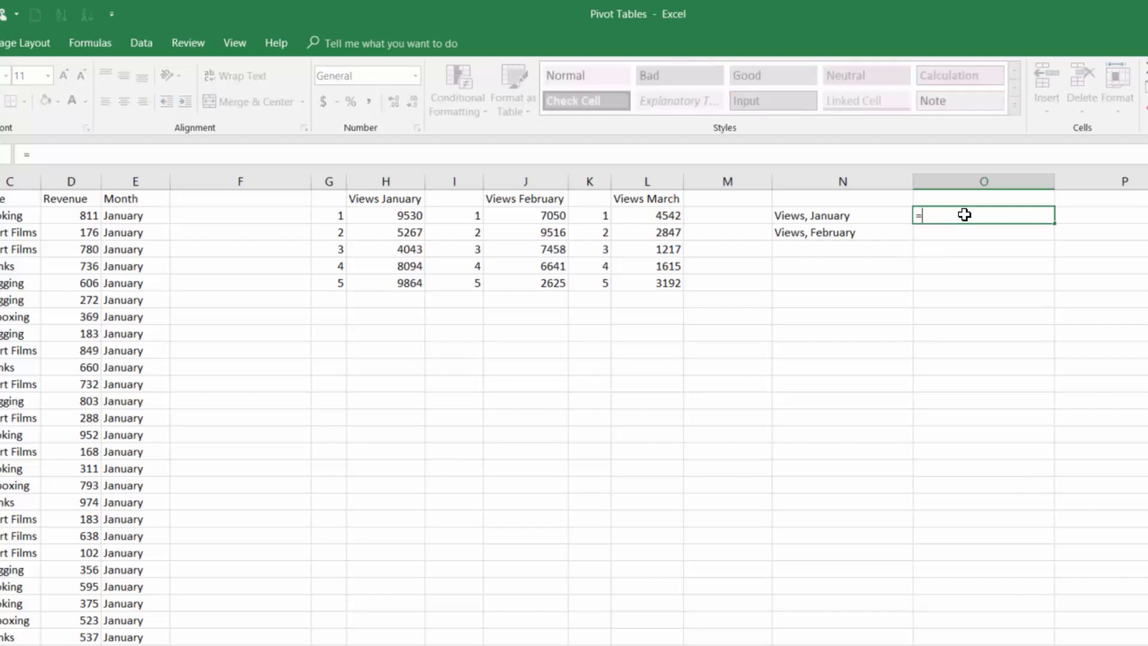
text(sum()
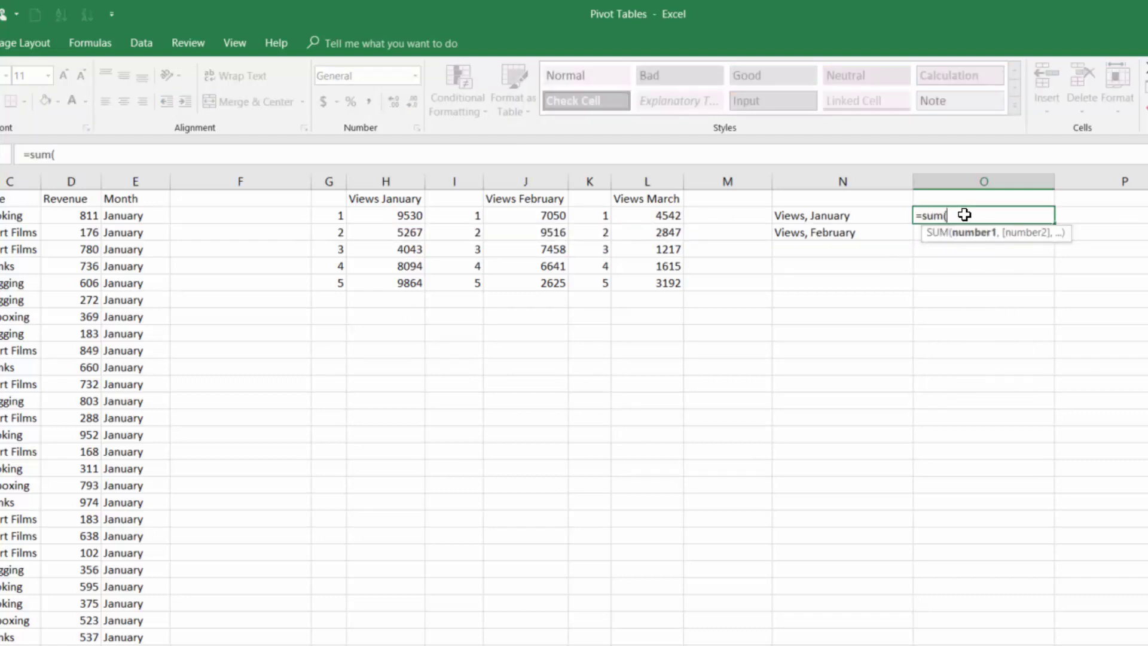
key(Left)
key(Left)
key(Left)
key(Left)
key(Left)
key(Left)
key(Left)
key(shift+Down)
key(shift+Down)
key(shift+Down)
key(shift+Down)
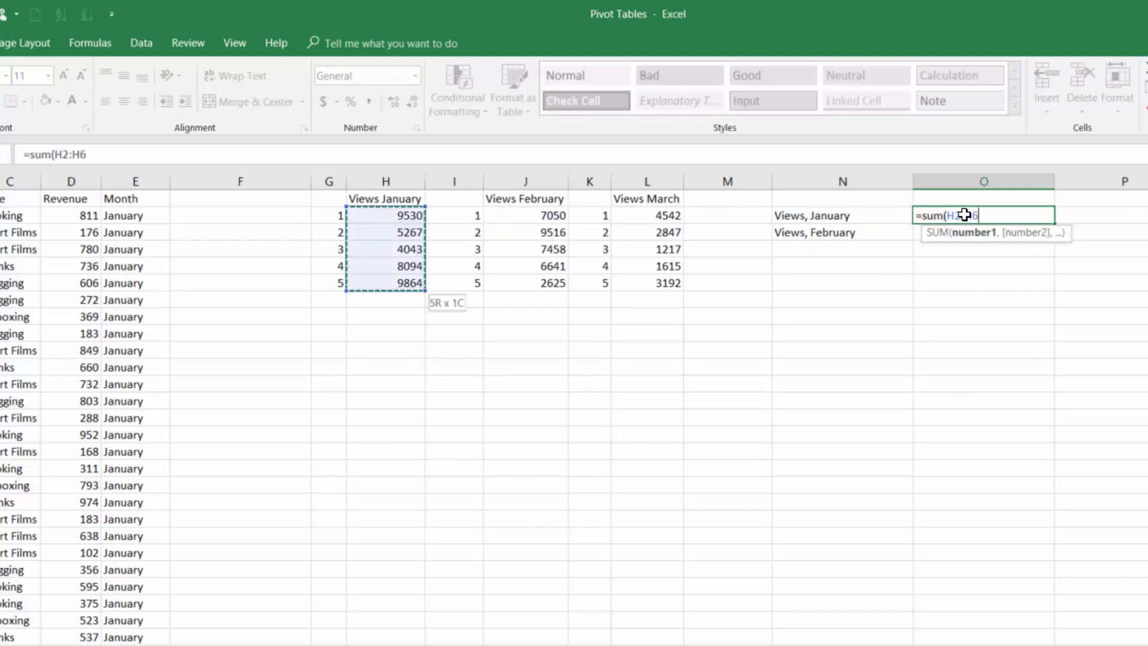
key(Return)
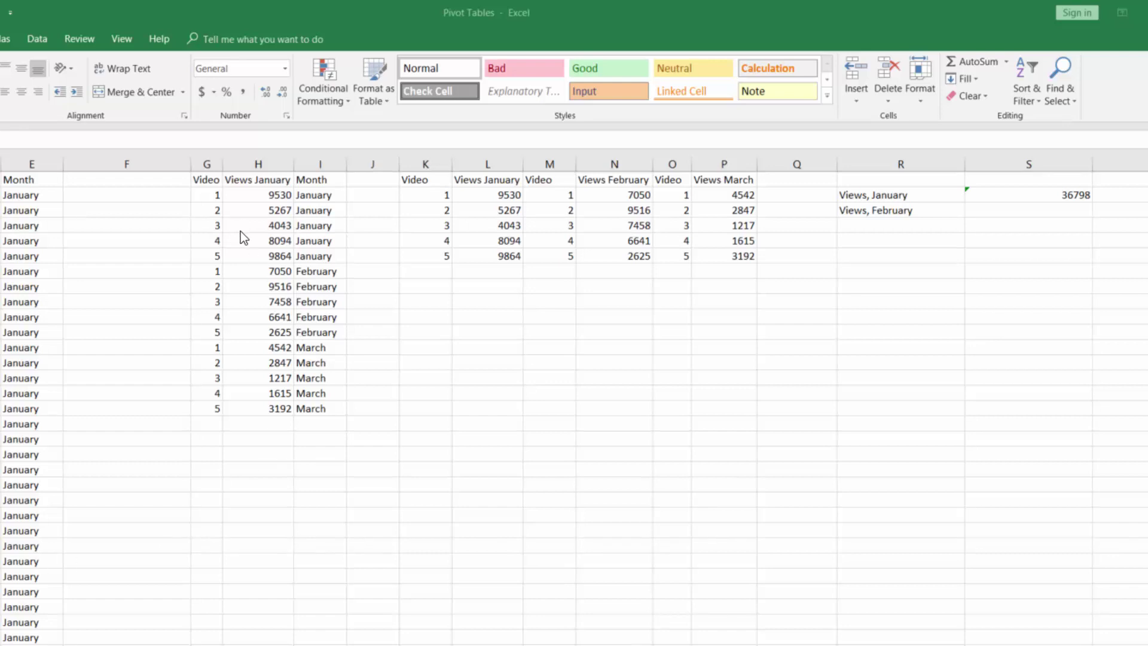
Step: Shorten the "Views January" header in cell H1 to "Views"
click(270, 179)
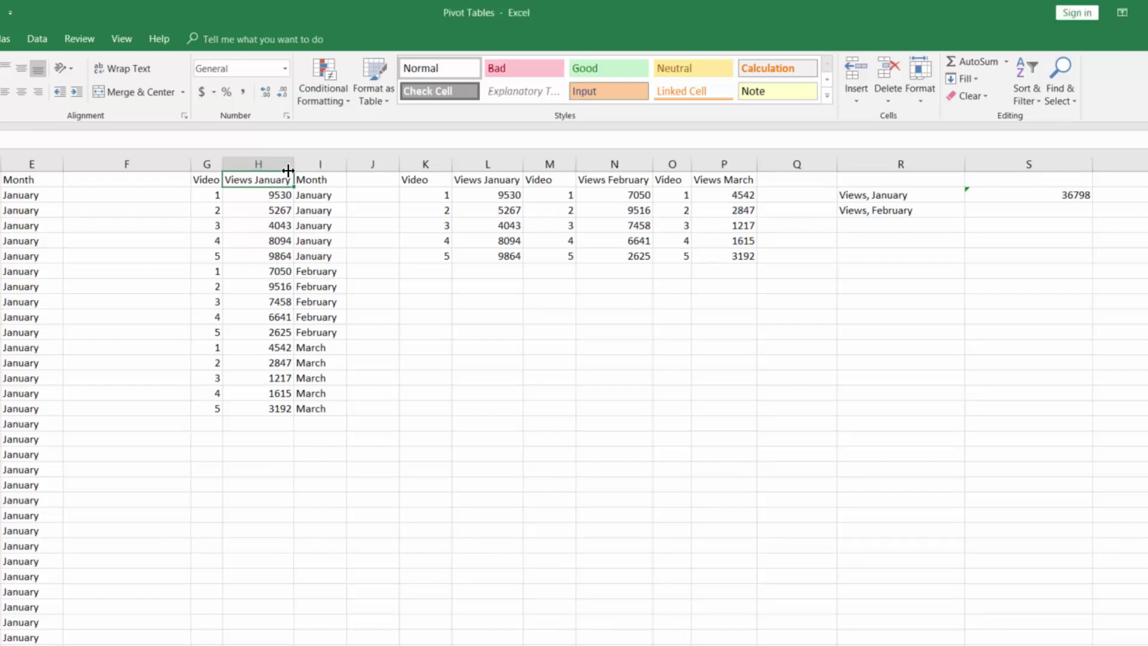
key(F2)
key(BackSpace)
key(BackSpace)
key(BackSpace)
key(BackSpace)
key(BackSpace)
key(BackSpace)
key(BackSpace)
key(BackSpace)
key(Return)
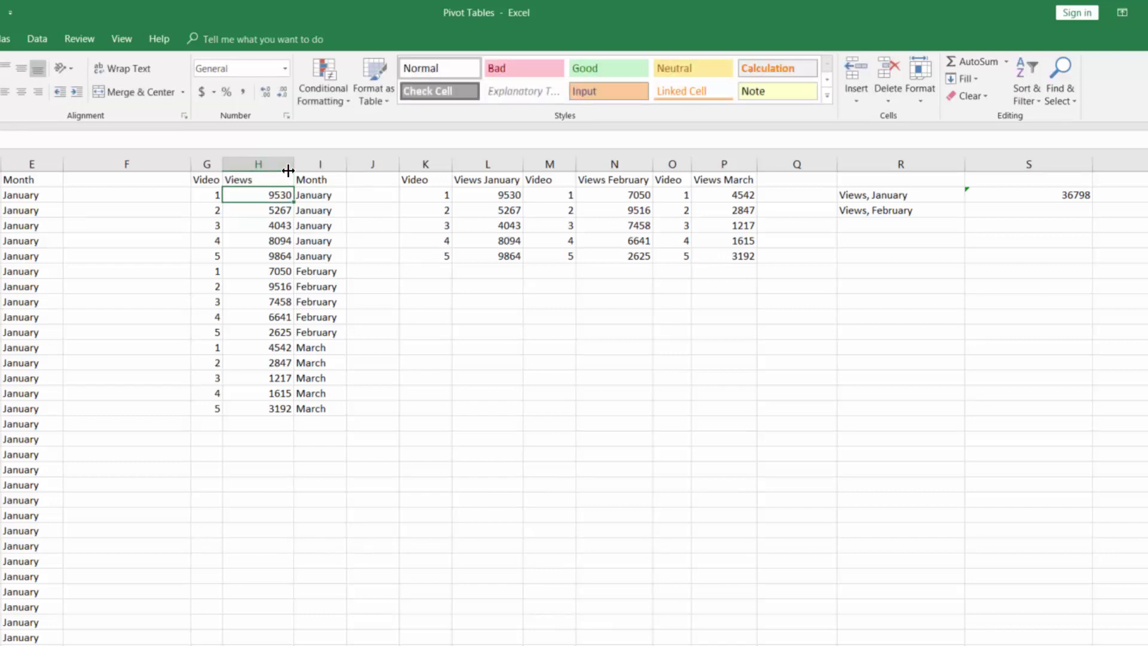
Step: Create a PivotTable from range G1:I16 on the existing worksheet at cell K11 of Sheet2
drag(214, 178, 330, 392)
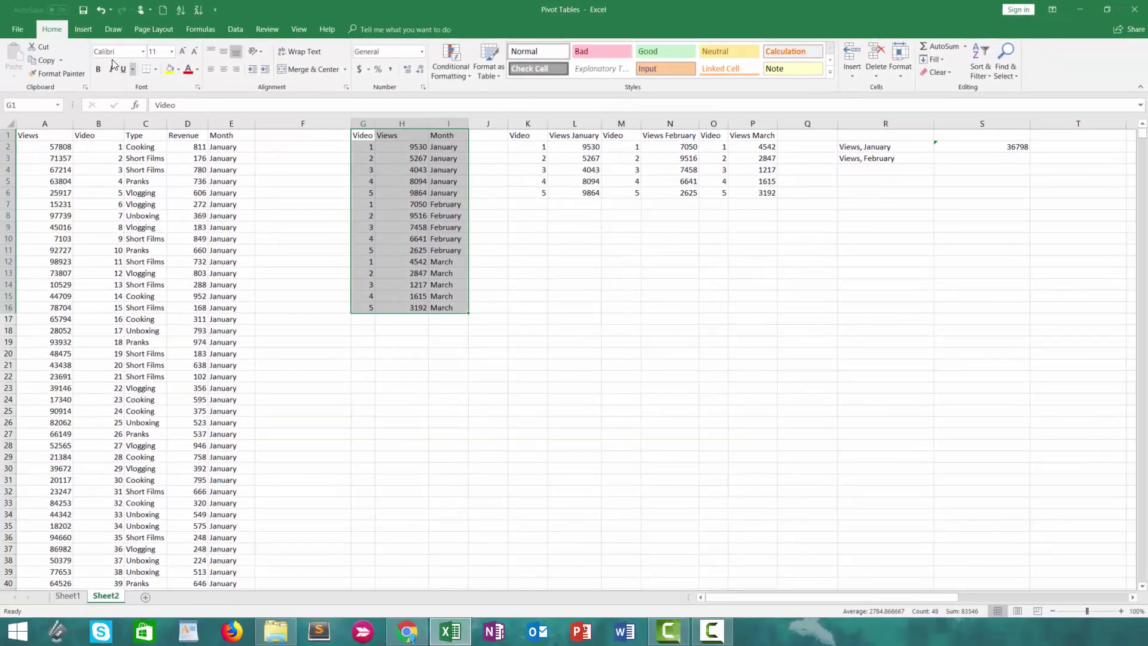
click(87, 31)
click(15, 57)
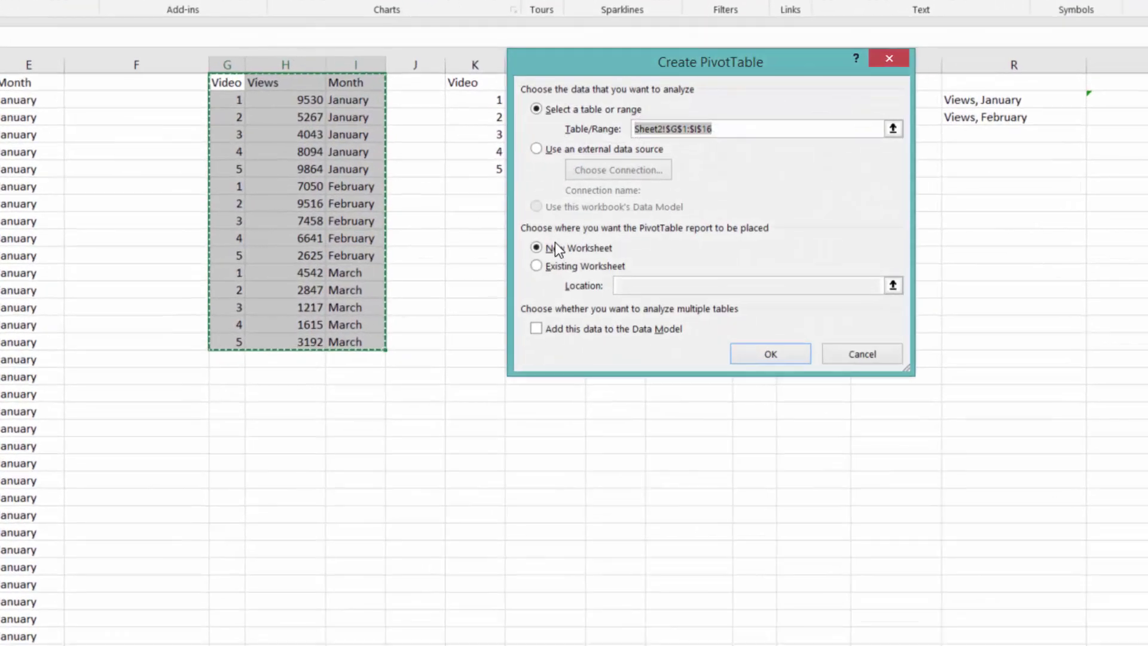
click(562, 268)
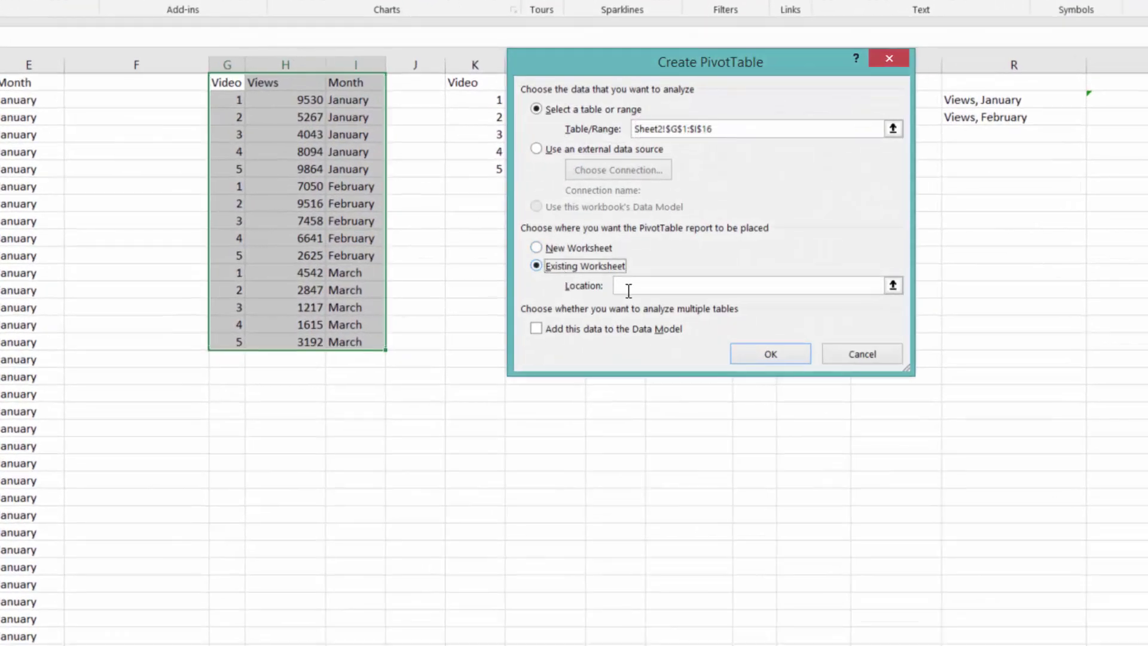
click(893, 286)
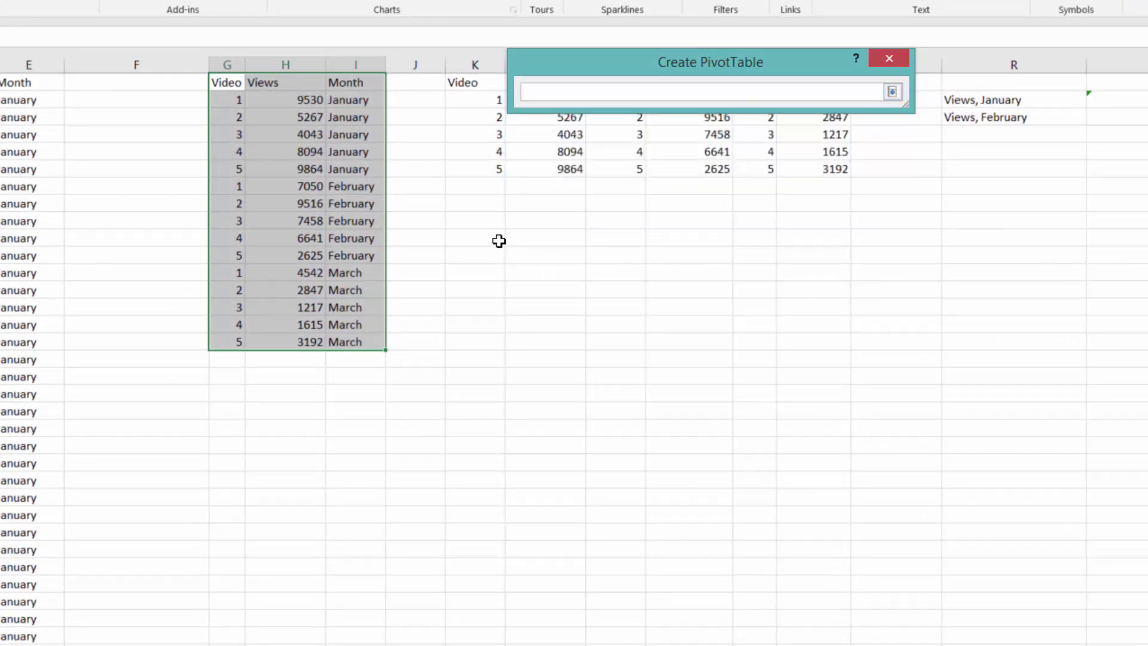
click(492, 259)
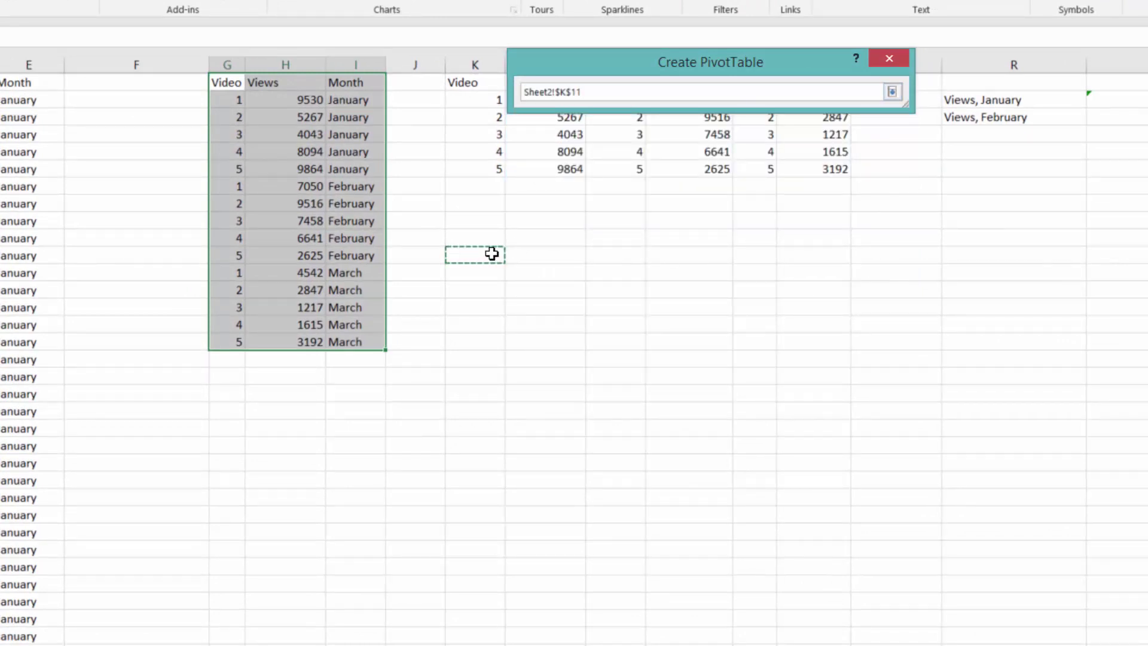
key(Return)
click(771, 354)
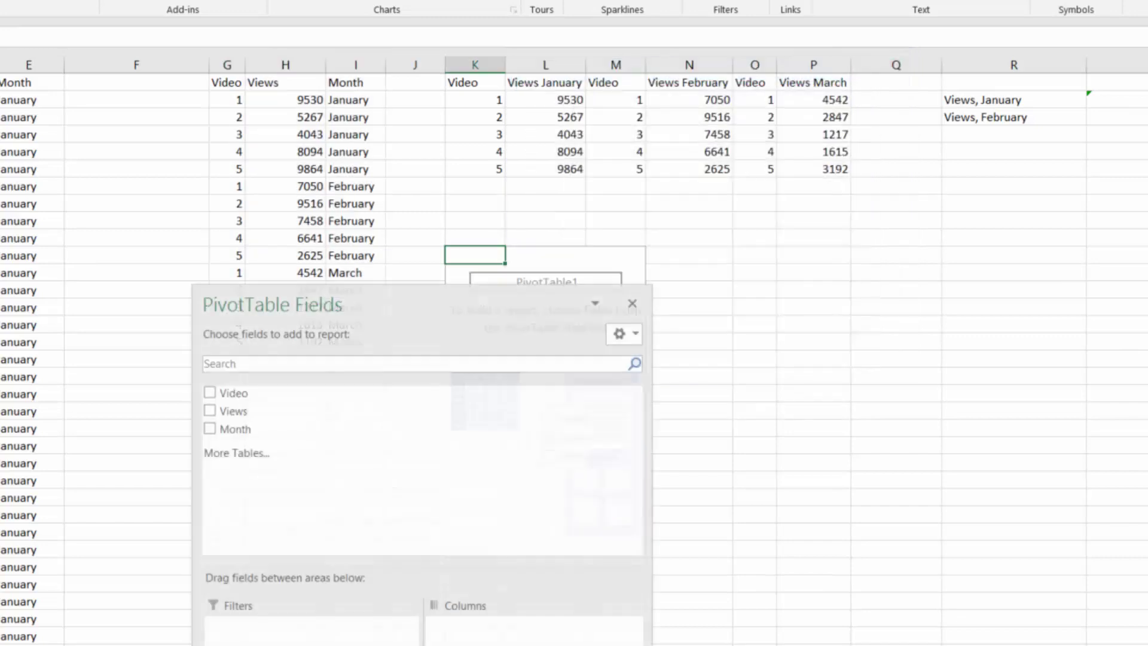
Step: Lay out the PivotTable with Video as rows, Month as columns and sum of Views as values, and close the field list
drag(405, 315, 882, 146)
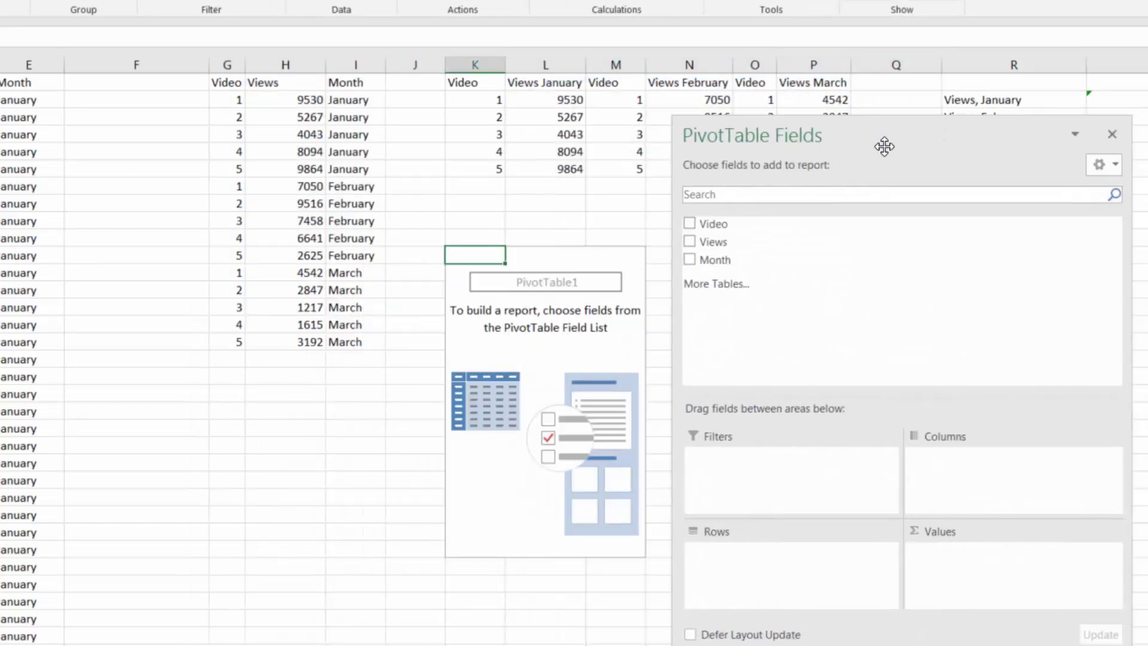
drag(717, 247, 950, 575)
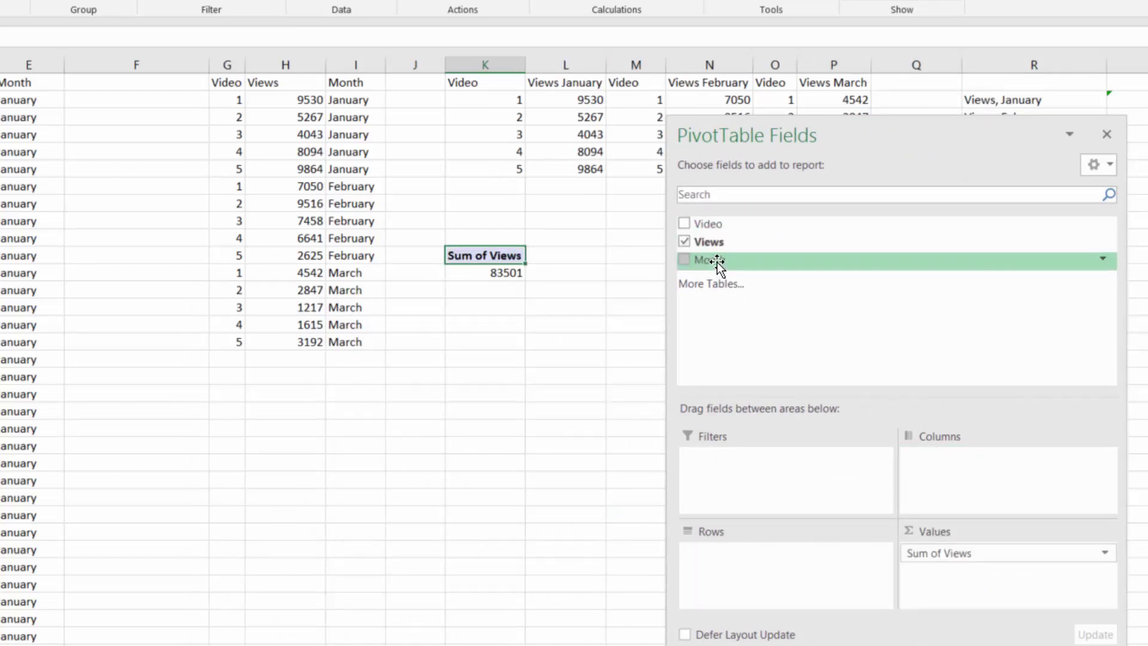
drag(717, 262, 910, 448)
drag(725, 226, 760, 573)
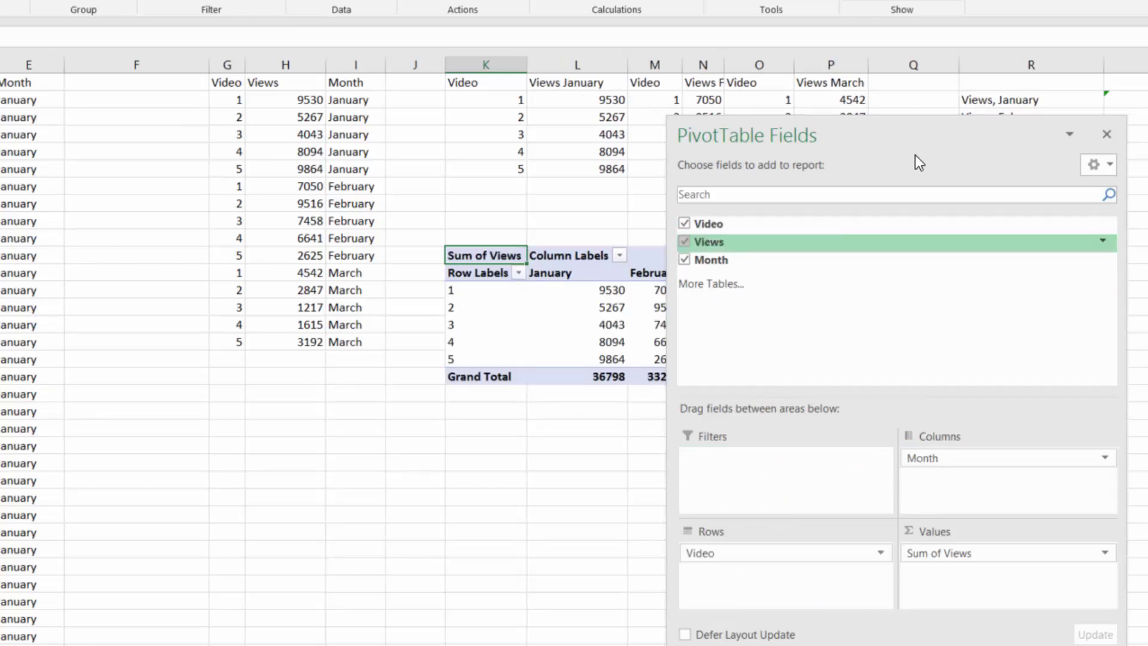
click(1111, 137)
mouse_move(659, 361)
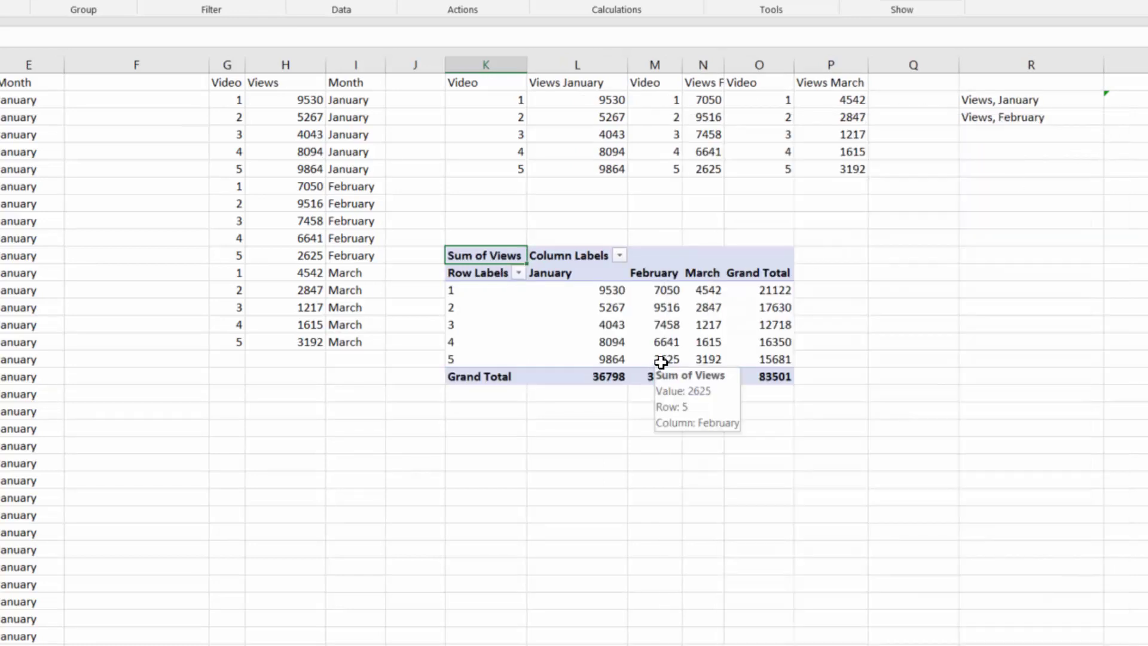
click(644, 424)
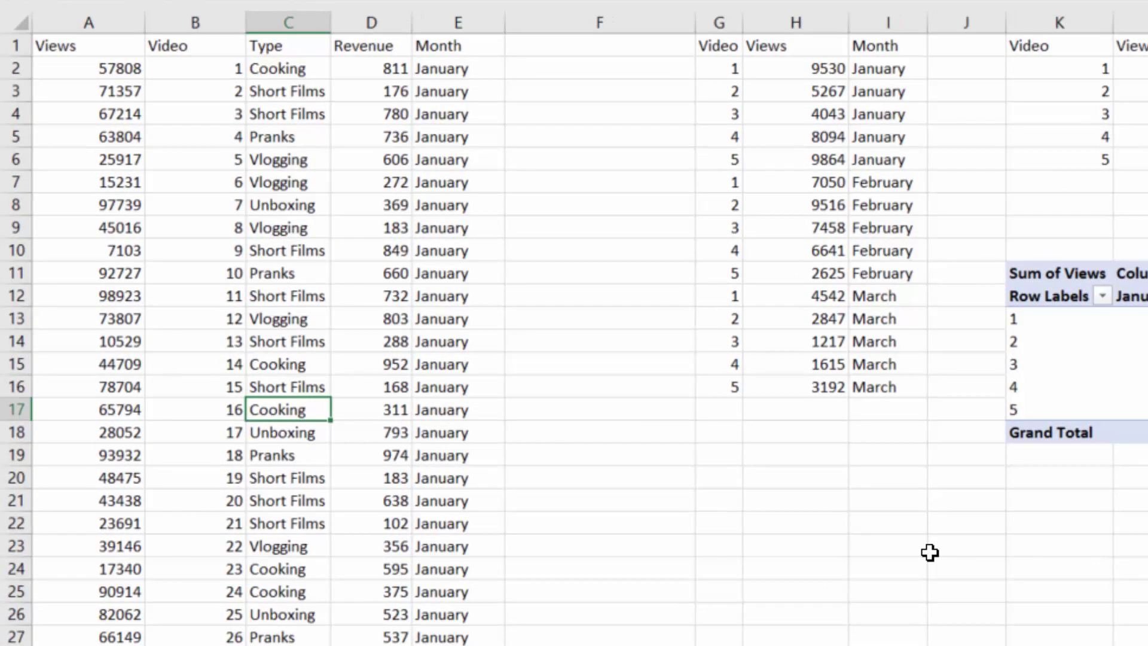
Step: Look through the long video data list in columns A to E and return to cell A1
scroll(313, 390, down, 20)
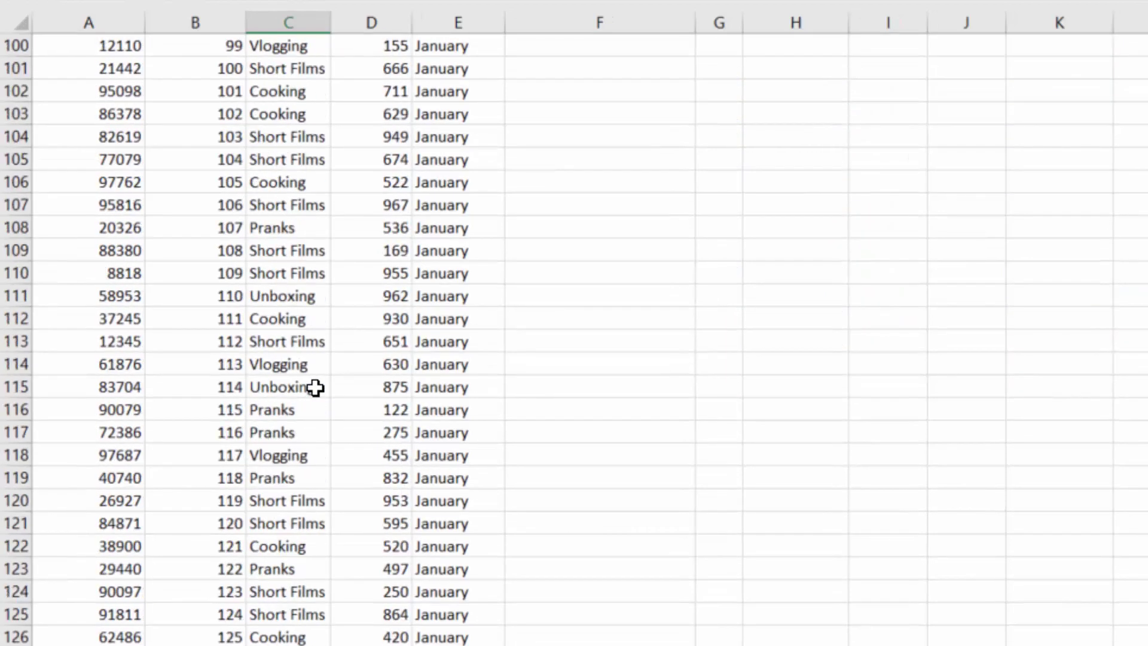
scroll(316, 388, down, 20)
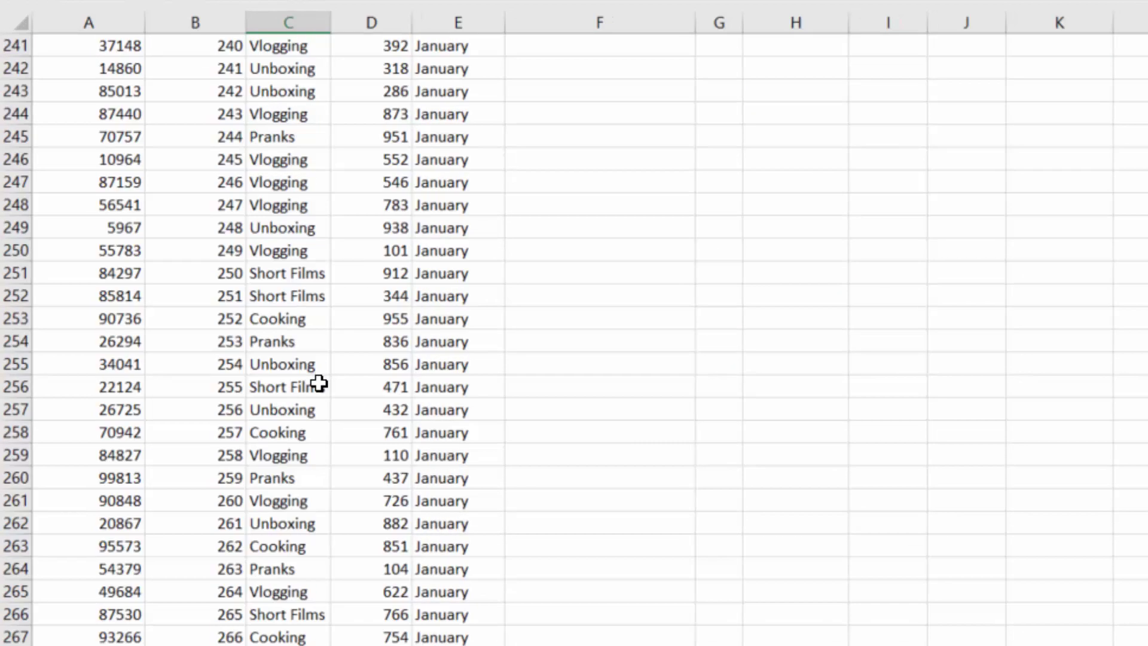
scroll(317, 386, down, 20)
click(305, 452)
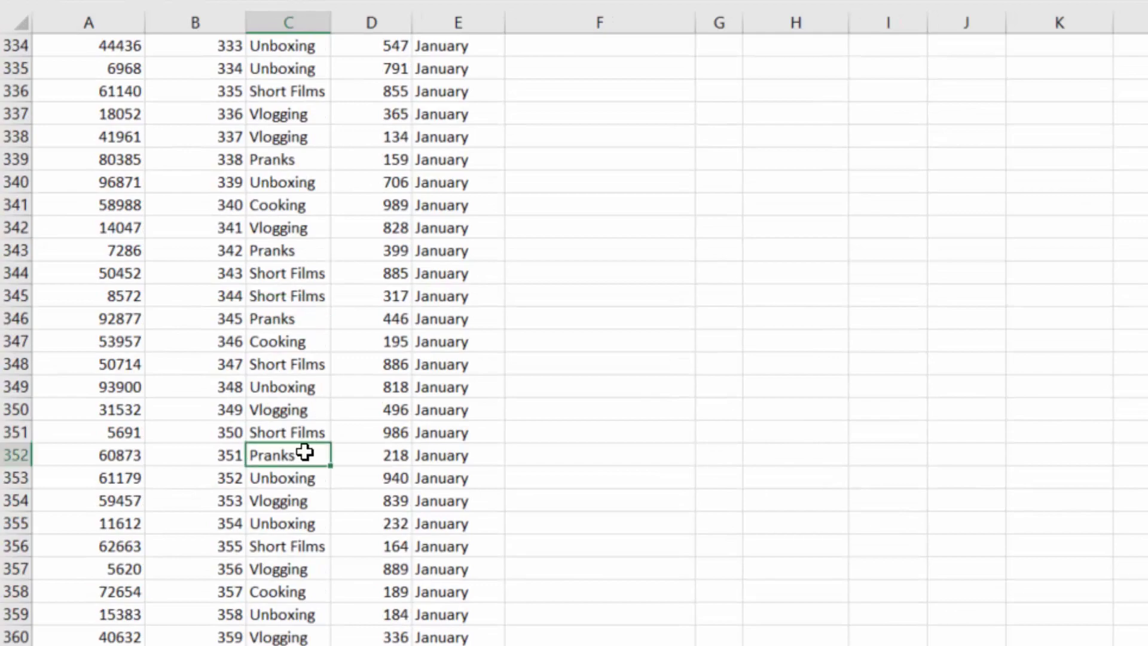
key(ctrl+Left)
key(ctrl+Up)
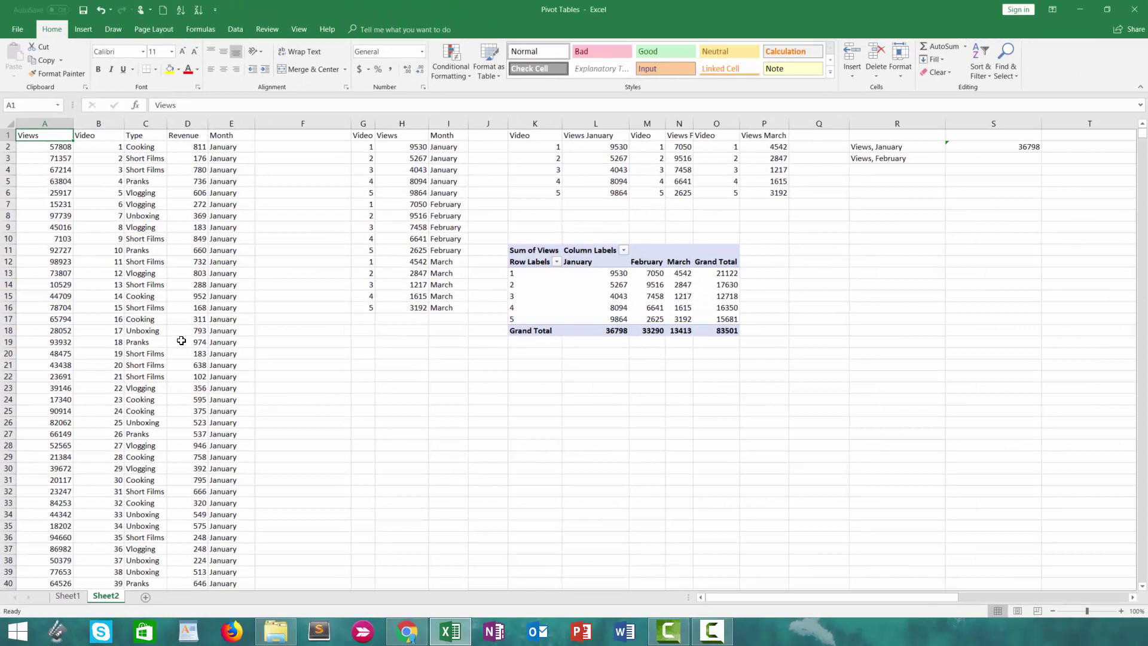
Step: Check the last row and the last column of the video data, returning to cell A1
key(ctrl+Down)
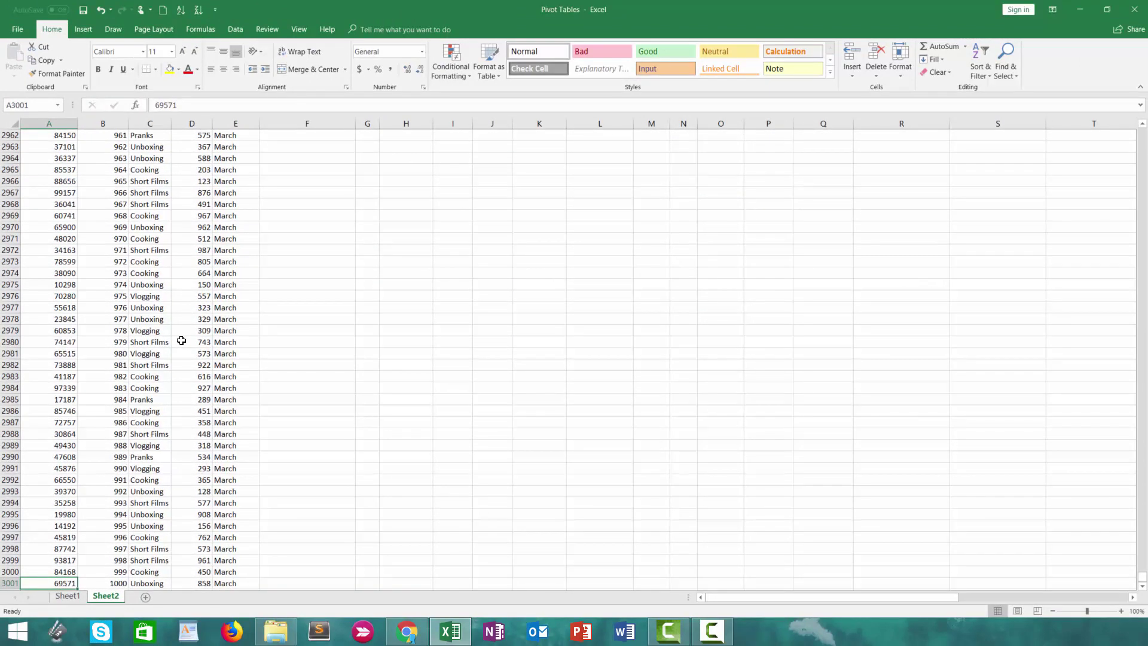
key(ctrl+Up)
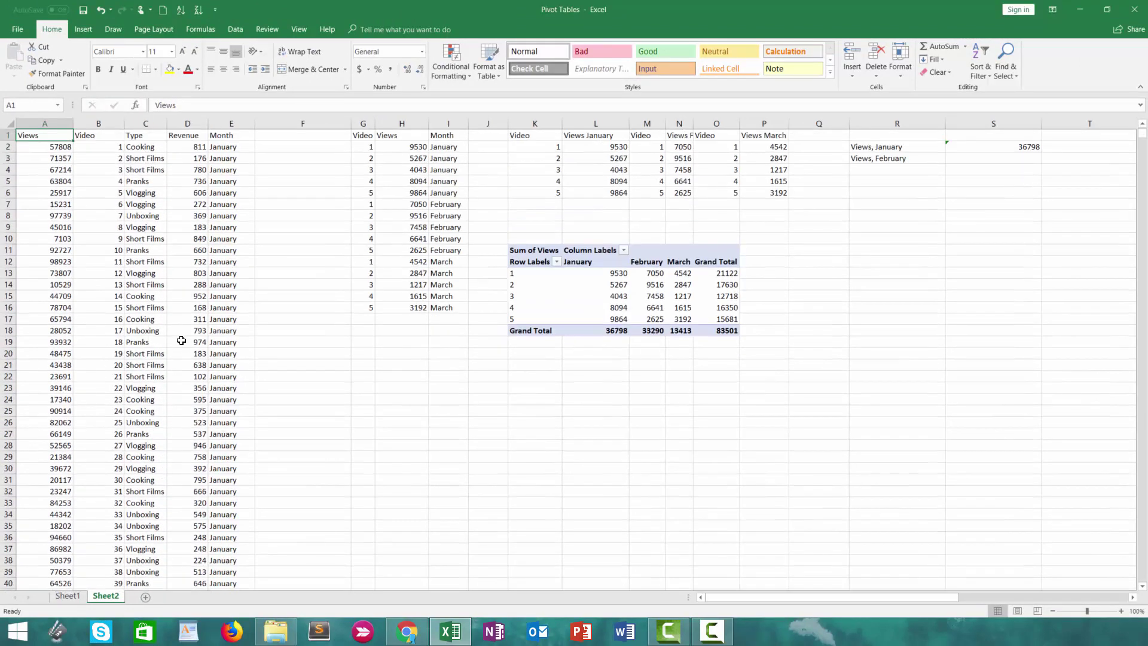
key(ctrl+Right)
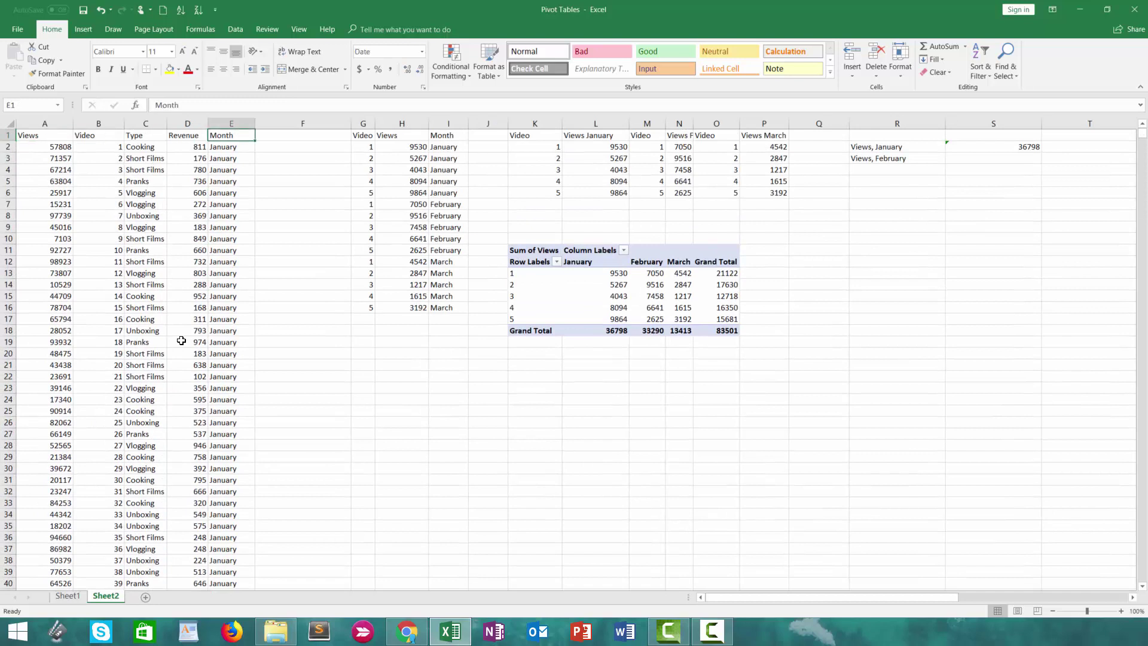
key(ctrl+Left)
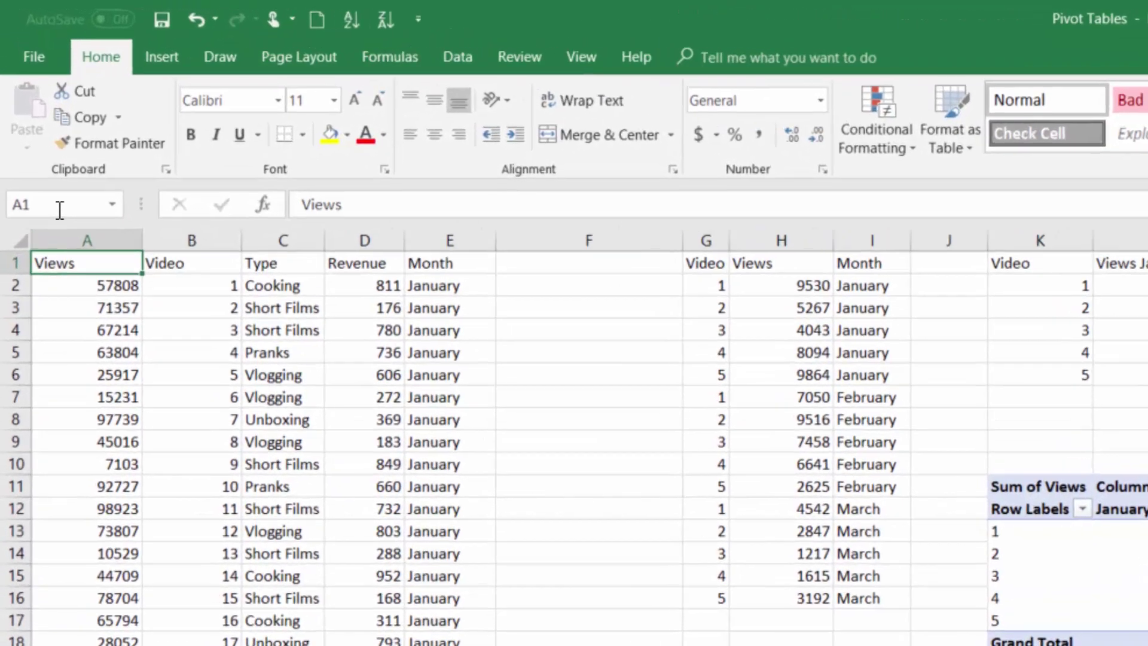
Step: Jump directly to cell A100, and go back up to cell A2
click(42, 149)
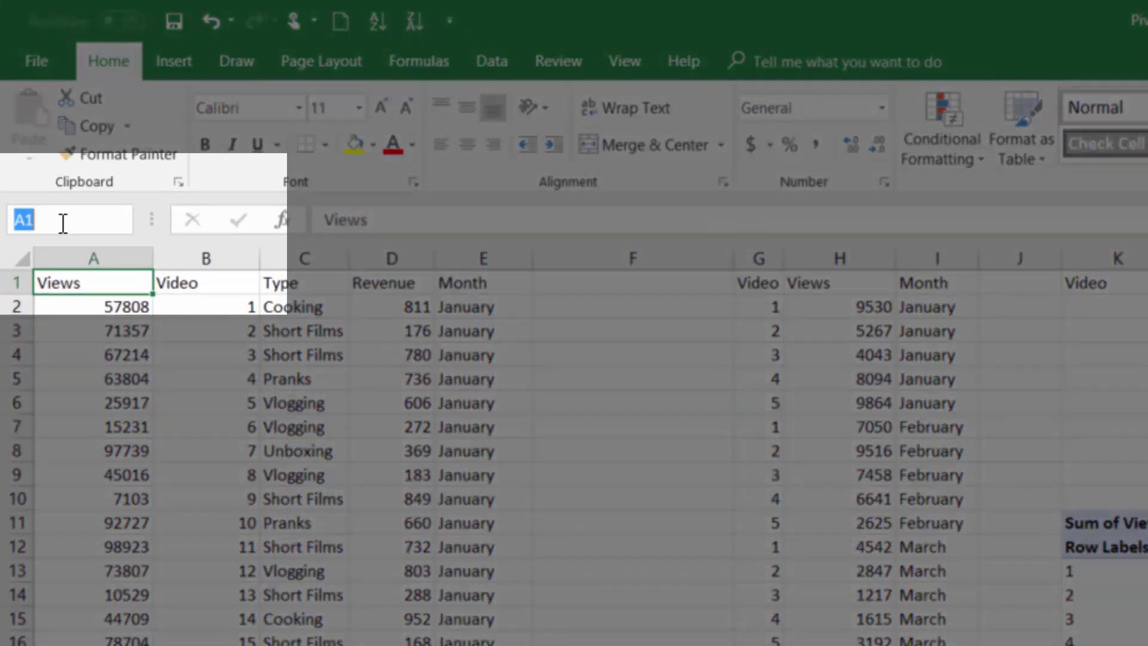
click(63, 223)
text(00)
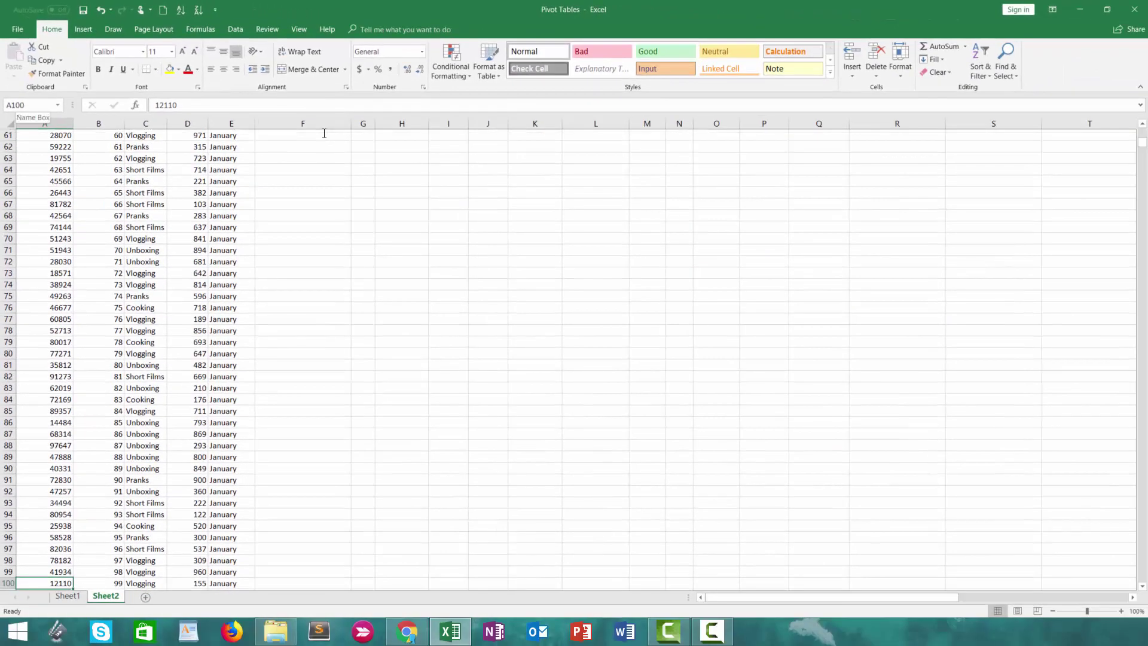
key(ctrl+Up)
key(Down)
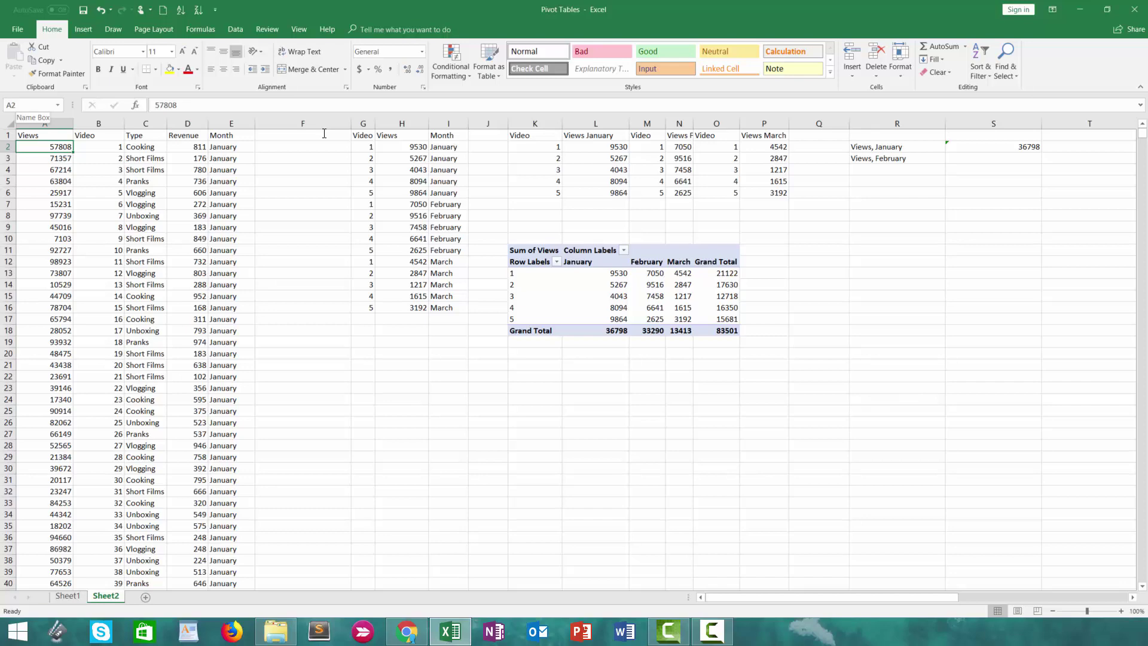
Step: Select the Views values from A2 down to the last row, and drop the selection by returning to A2
key(ctrl+shift+Down)
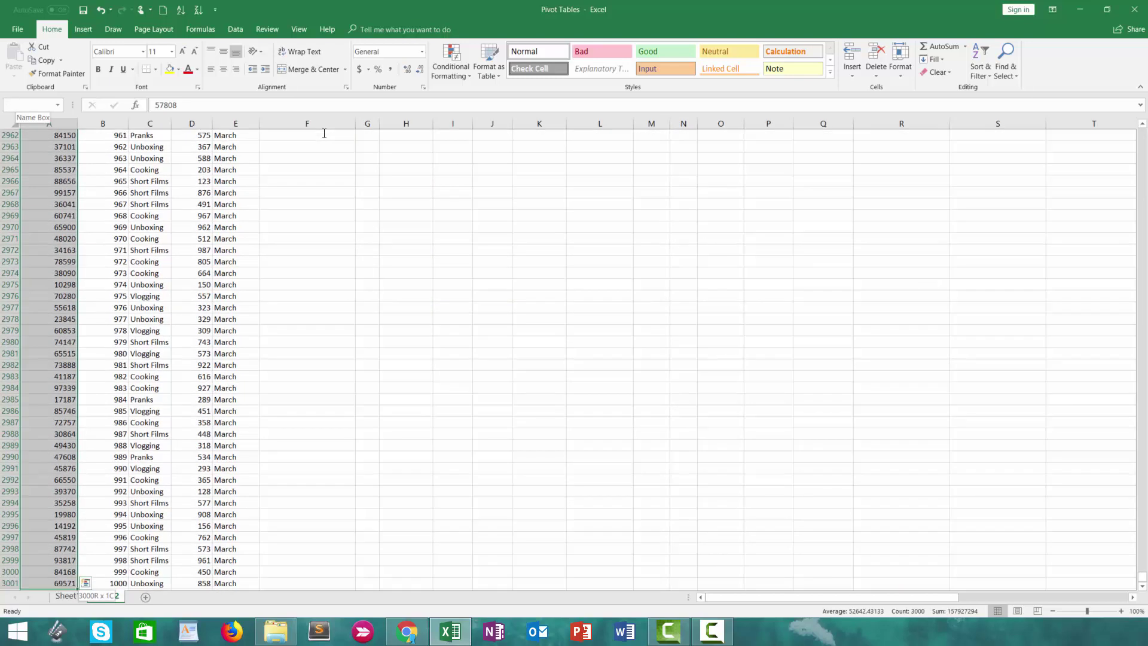
key(ctrl+Up)
key(Down)
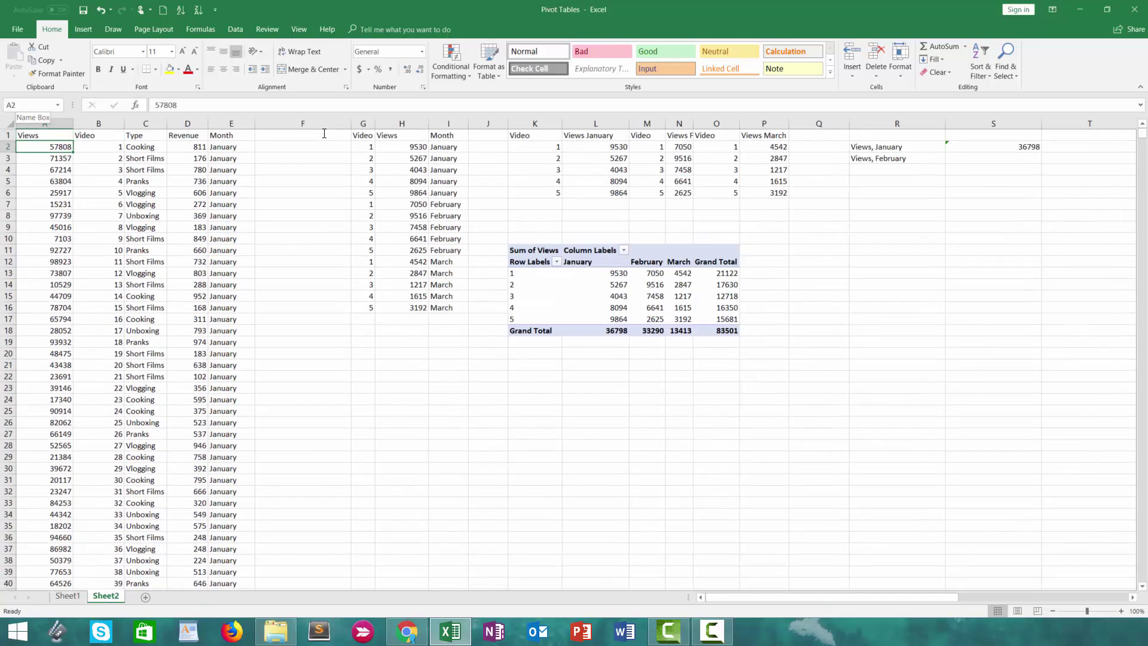
Step: Select all video records from A2 across to the Month column and down to row 3001
key(ctrl+shift+Right)
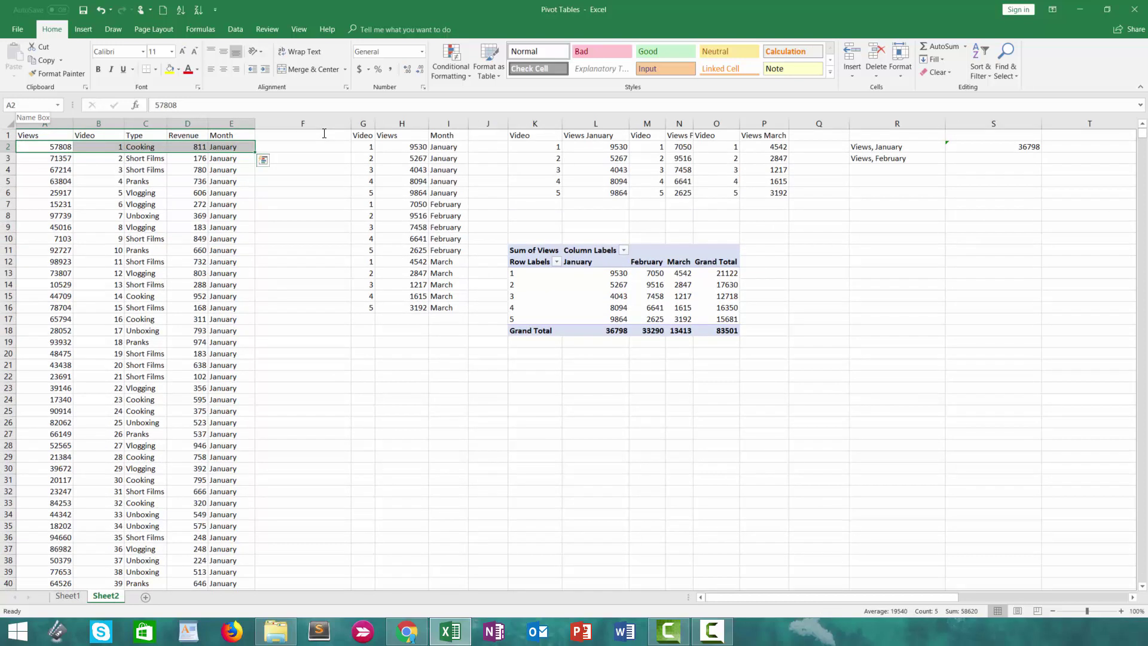
key(Left)
key(Down)
key(Up)
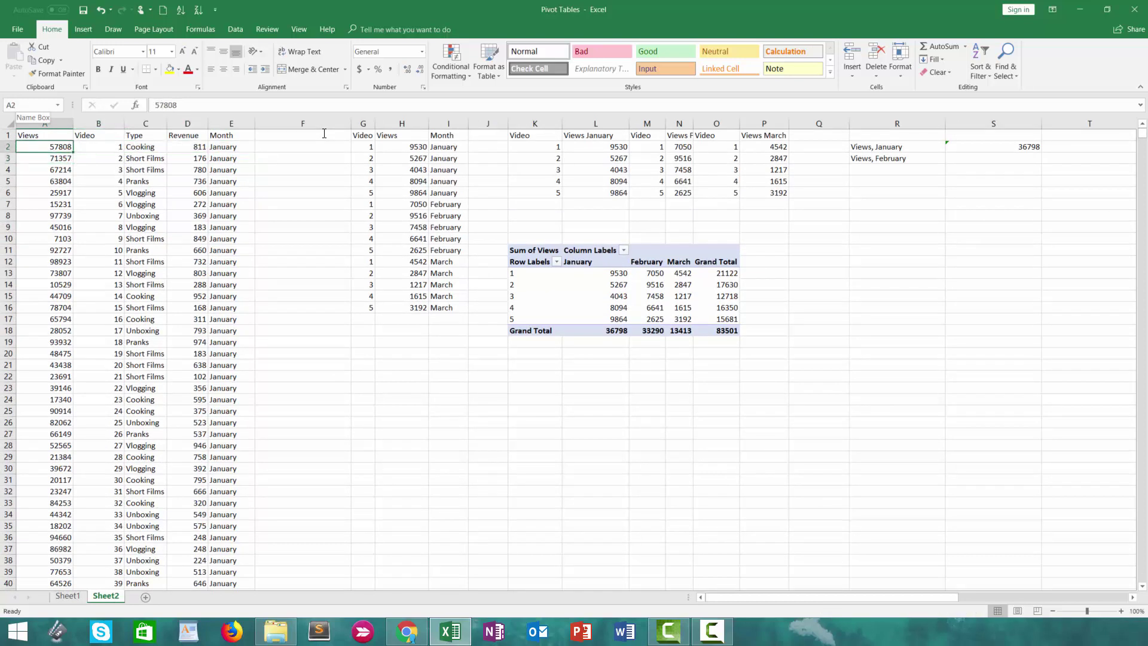
key(ctrl+shift+Right)
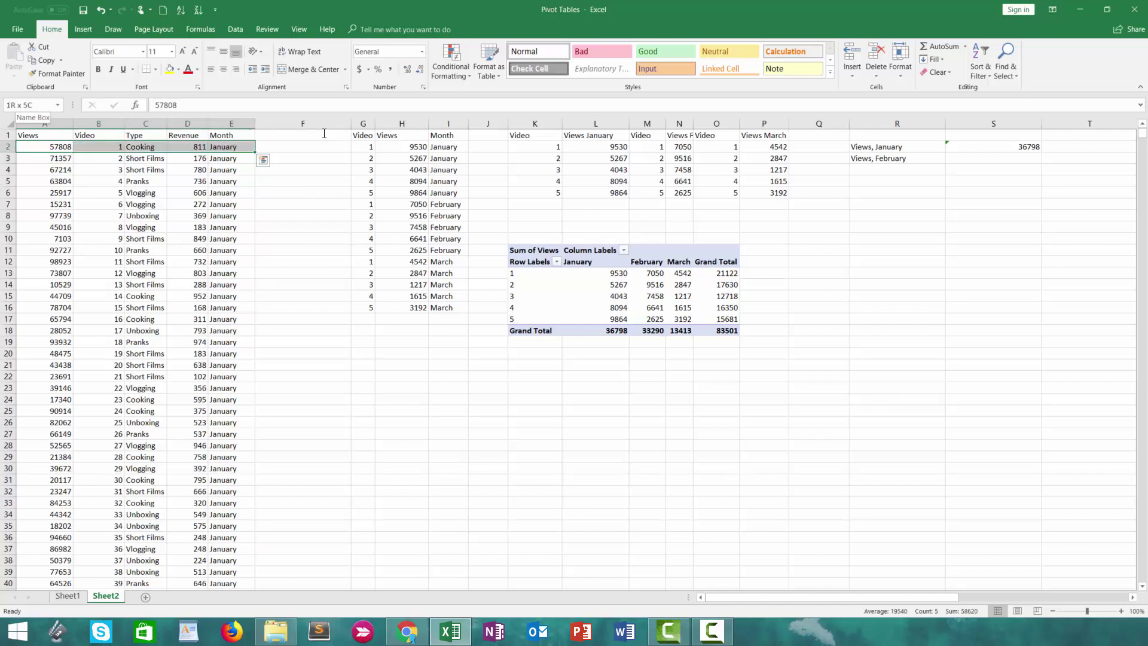
key(ctrl+shift+Down)
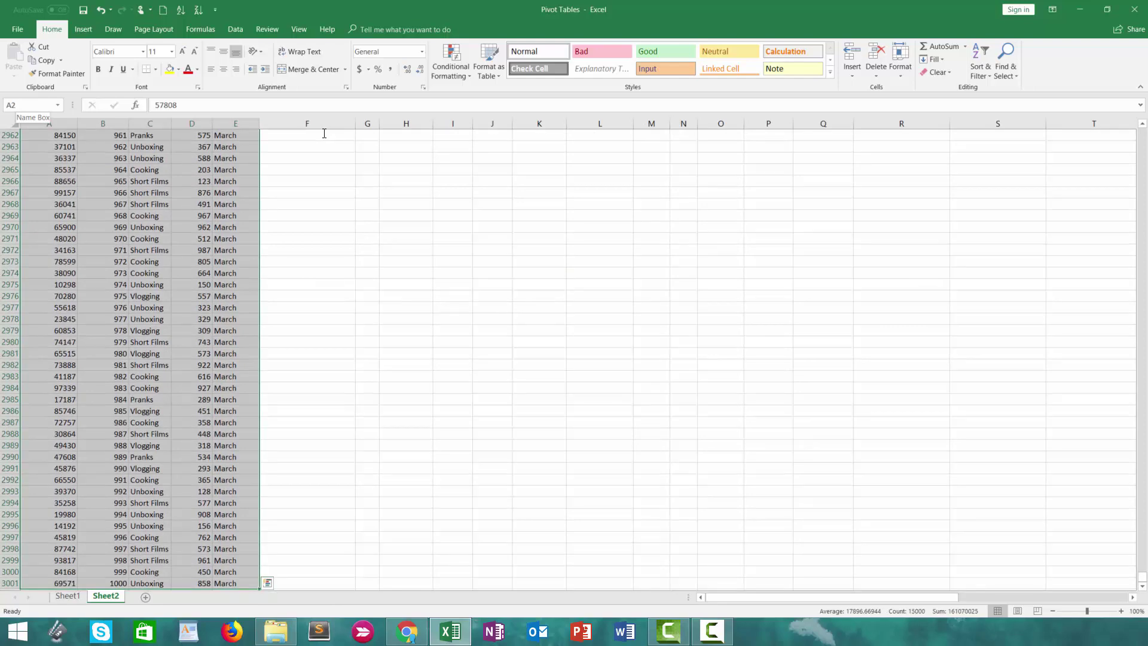
Step: Drop the record selection and move to the empty cell F2 beside the video data
key(ctrl+Home)
key(Right)
key(Right)
key(Right)
key(Right)
key(Right)
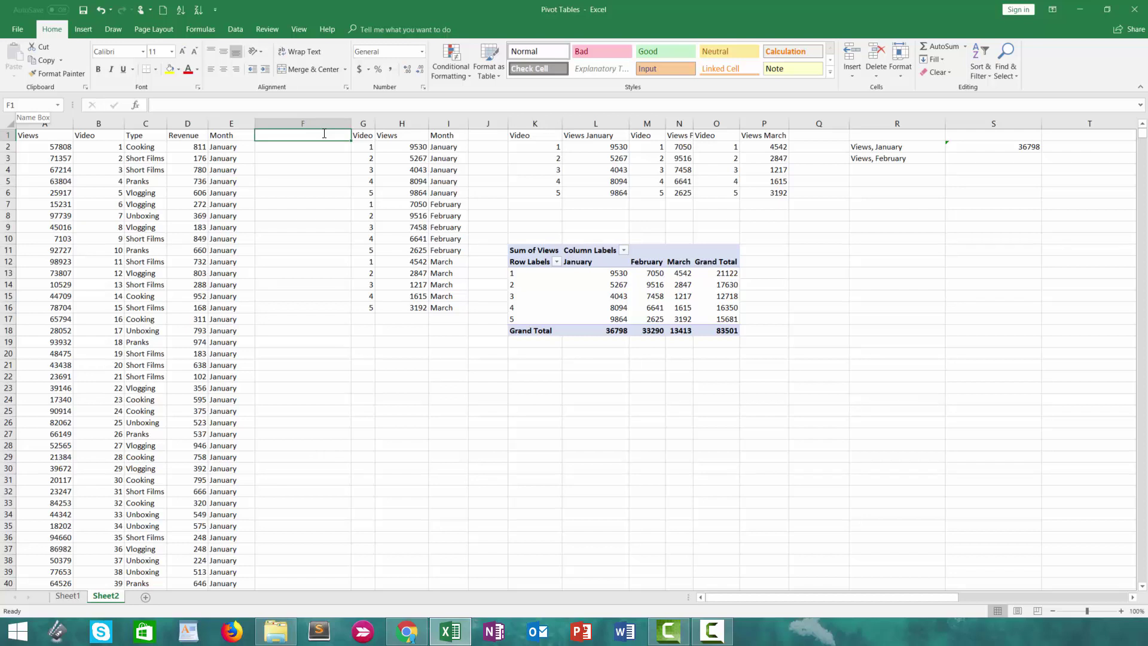
key(Down)
text(sum)
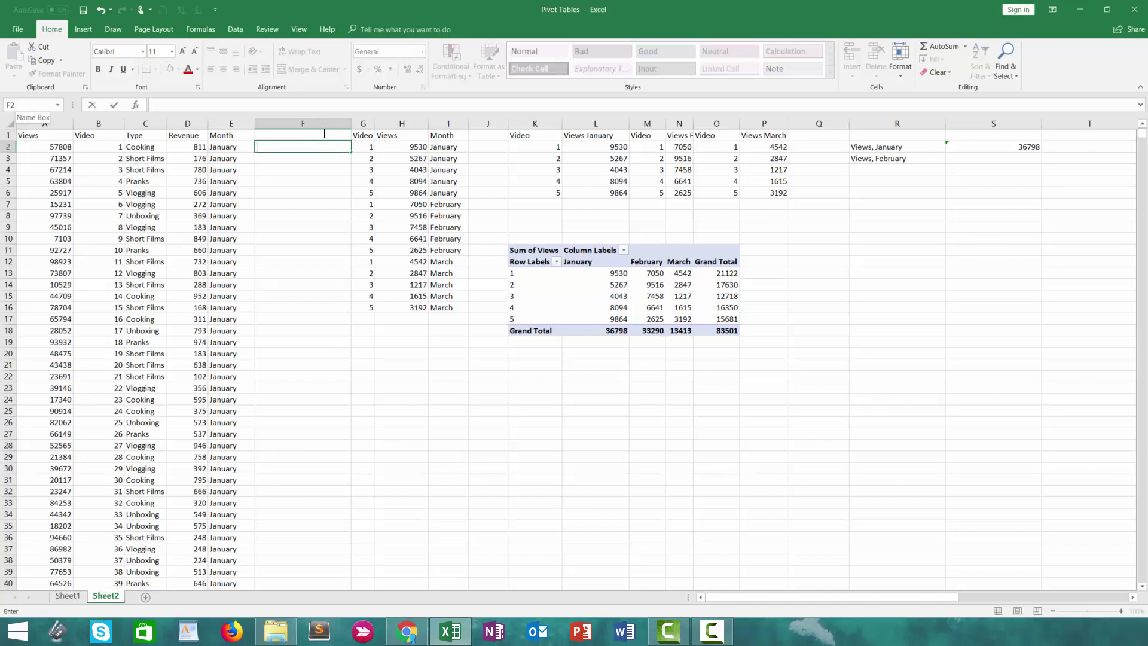
text(()
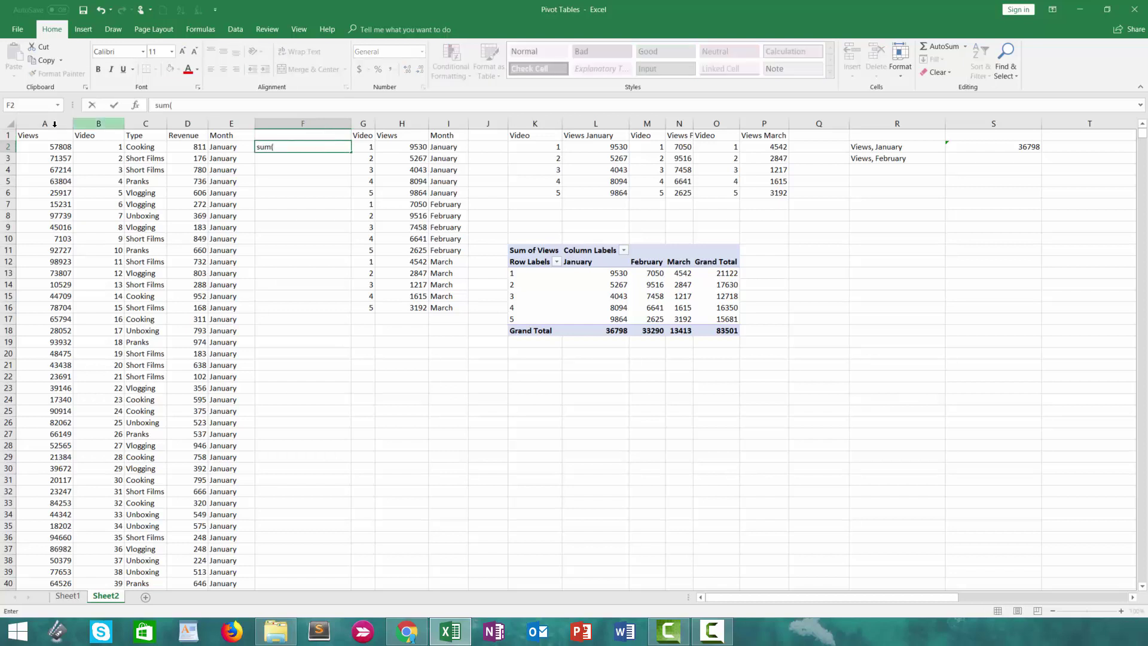
click(163, 107)
key(Home)
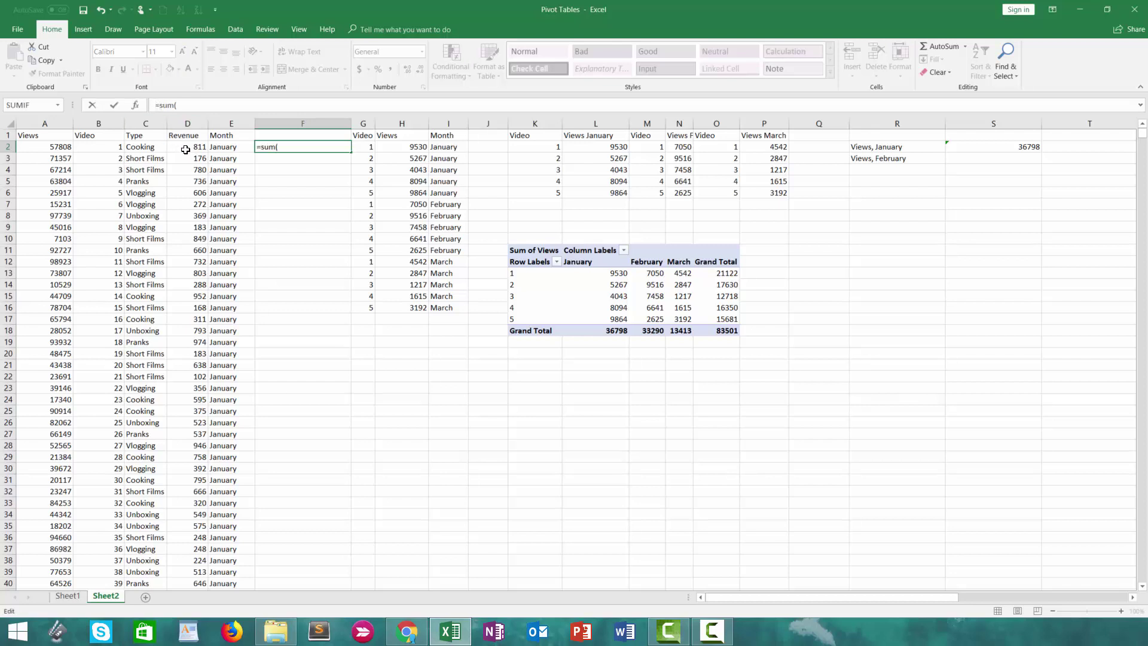
text(=)
drag(196, 147, 174, 553)
key(Escape)
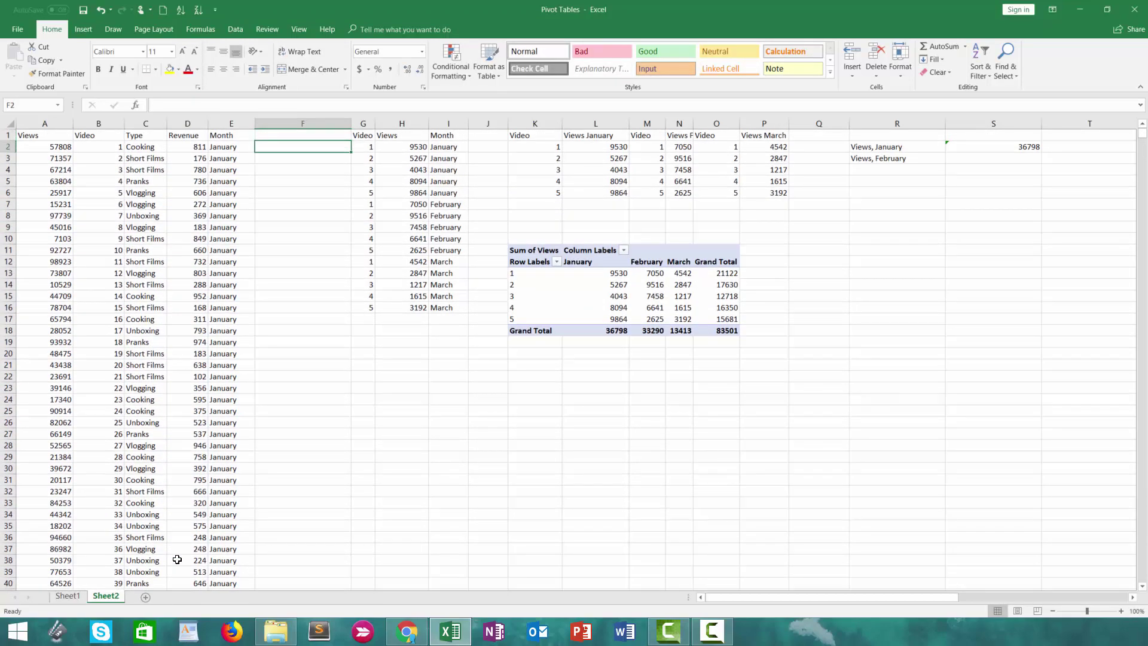
Step: Total the Revenue column in F2 with the formula =SUM(D2:D3001)
text(=sum()
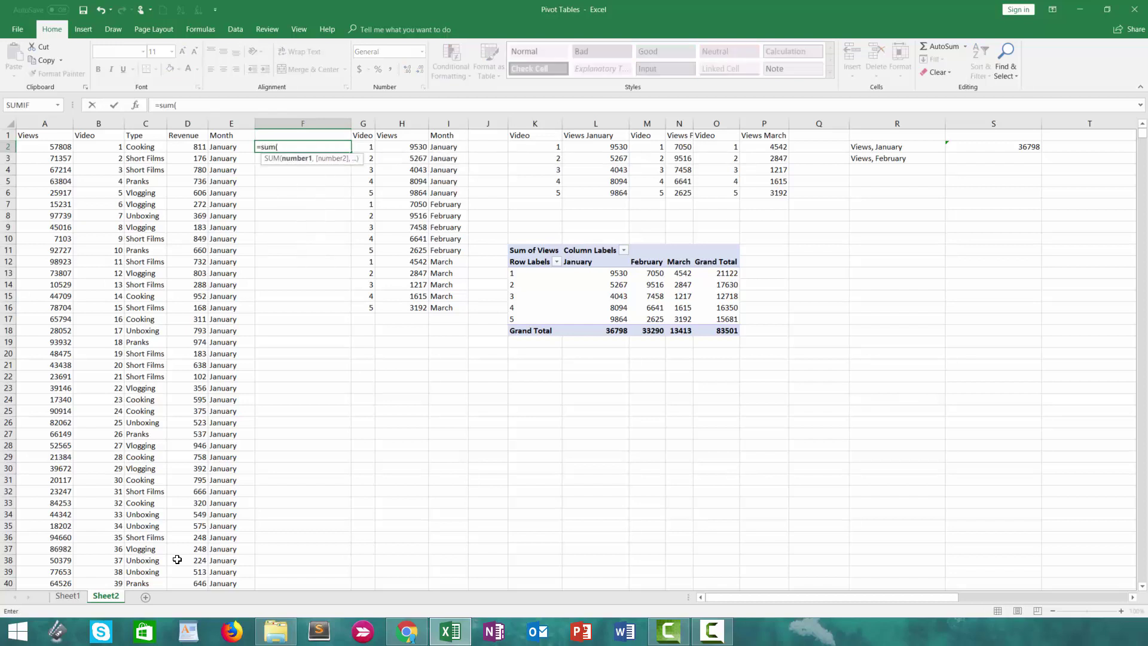
click(186, 147)
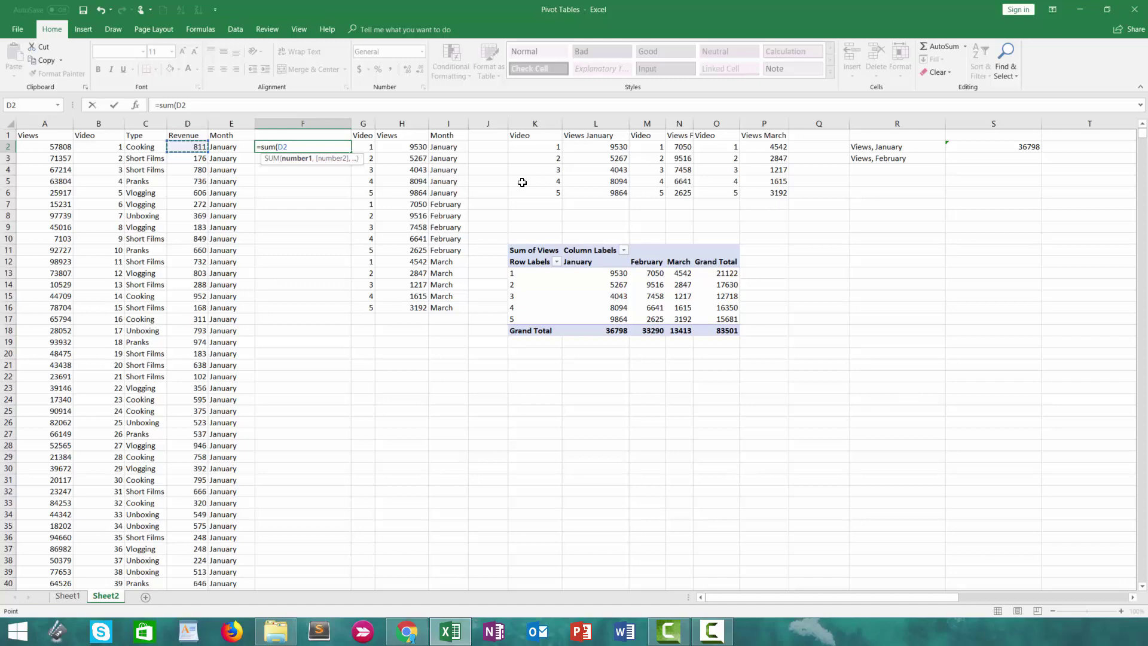
key(ctrl+shift+Down)
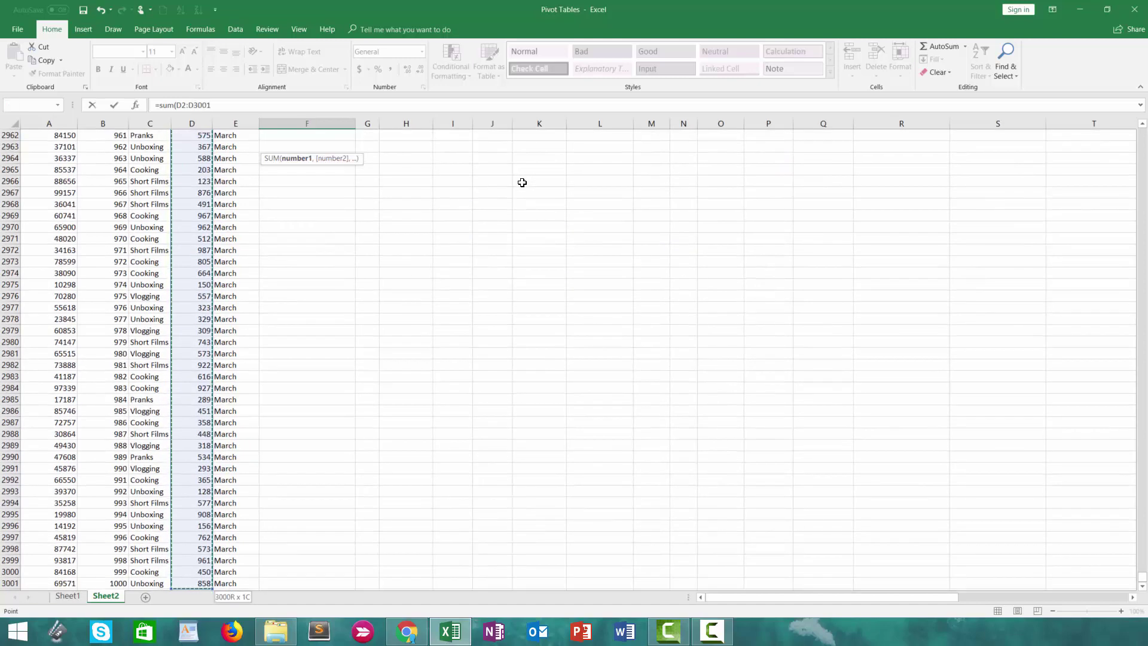
key(ctrl+Return)
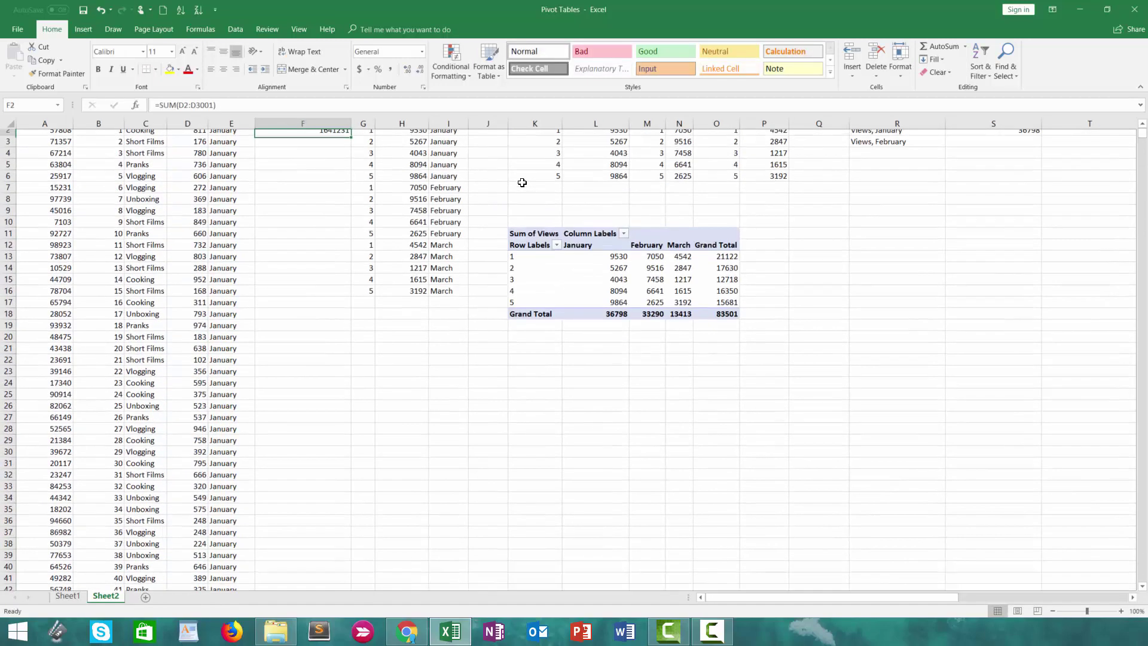
key(Up)
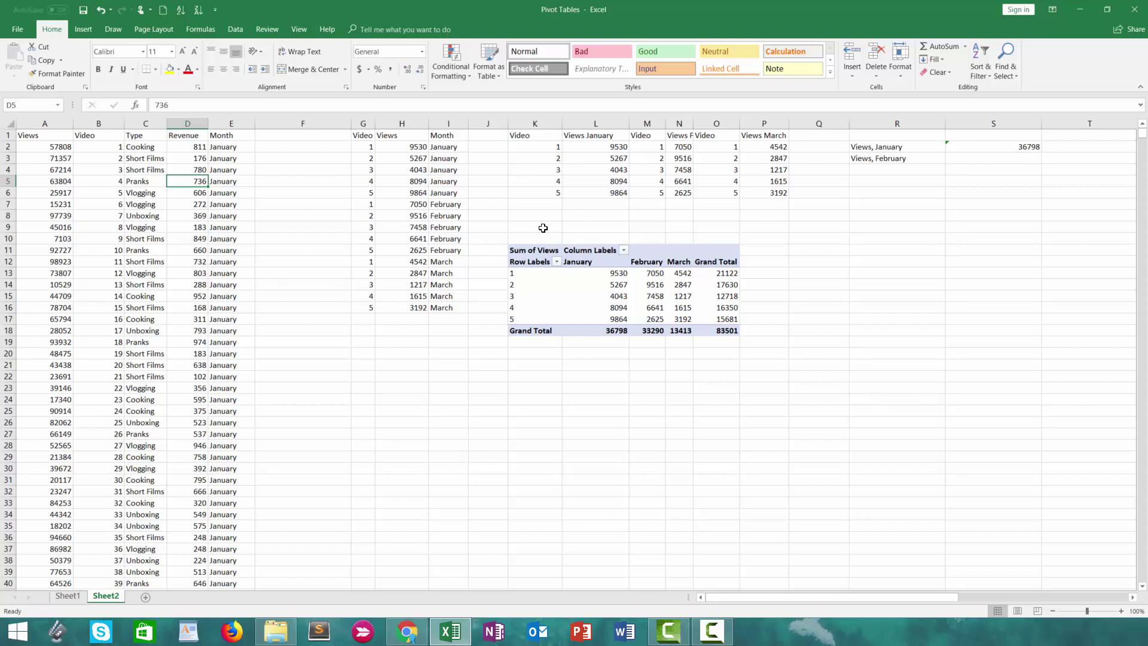
Step: Clear the Views value in A26, and test jumping up to A1 and down the Views column across the gap
click(59, 421)
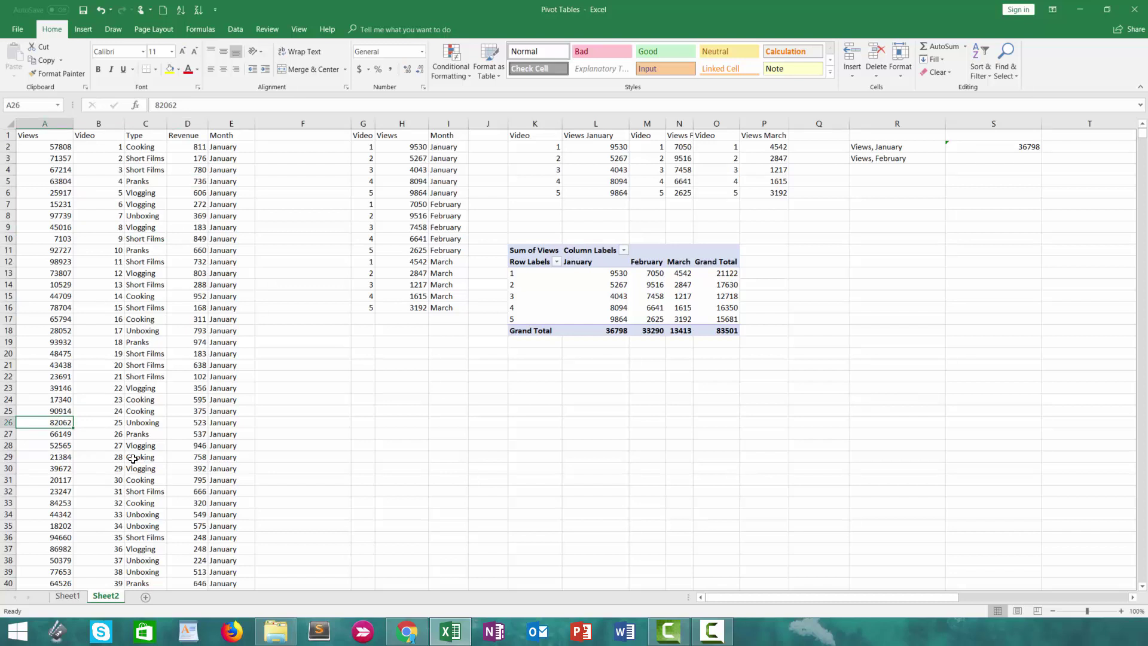
key(Delete)
key(ctrl+Up)
key(ctrl+Up)
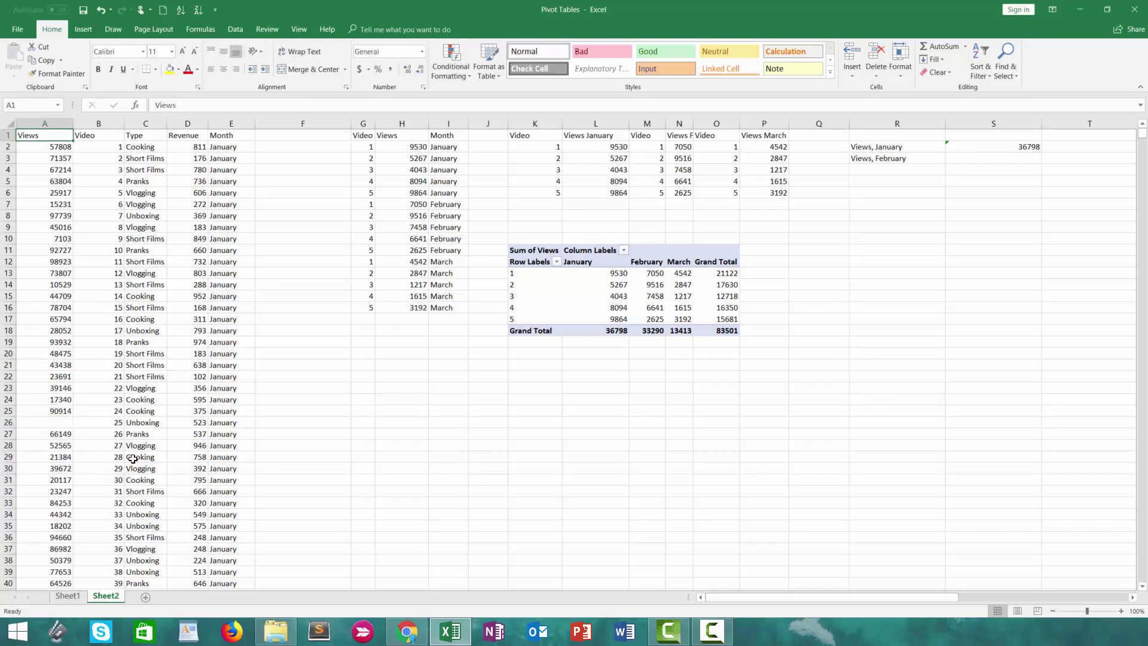
key(ctrl+Down)
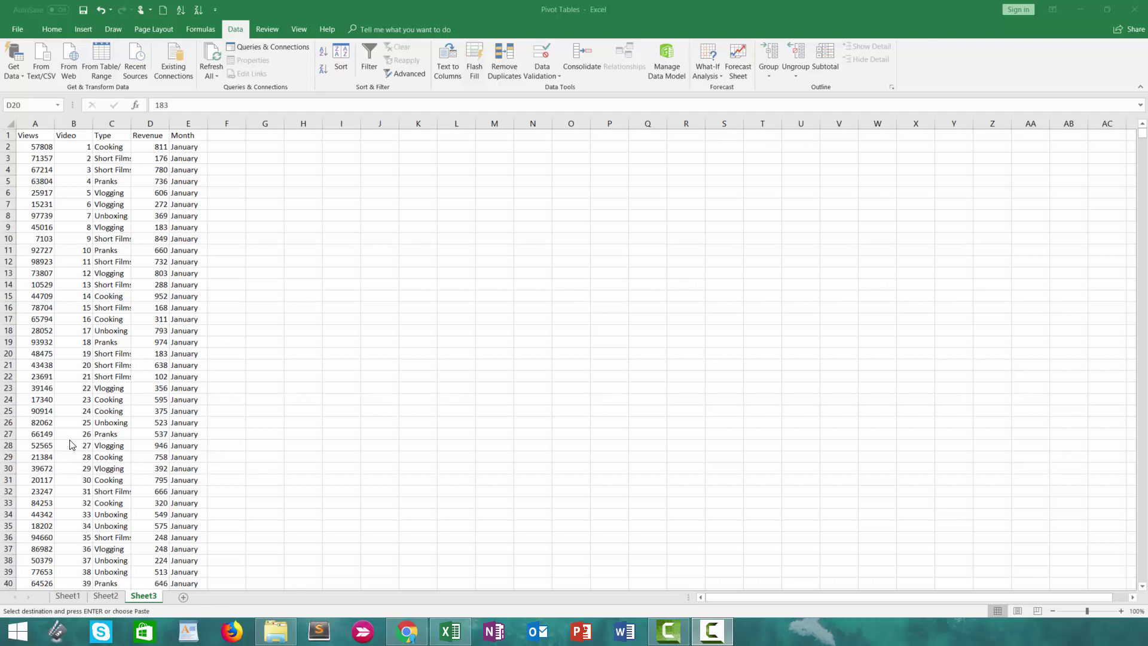
Step: Turn on filters for the header row from E1, look at the Views filter options, and remove the filters
click(188, 138)
click(195, 136)
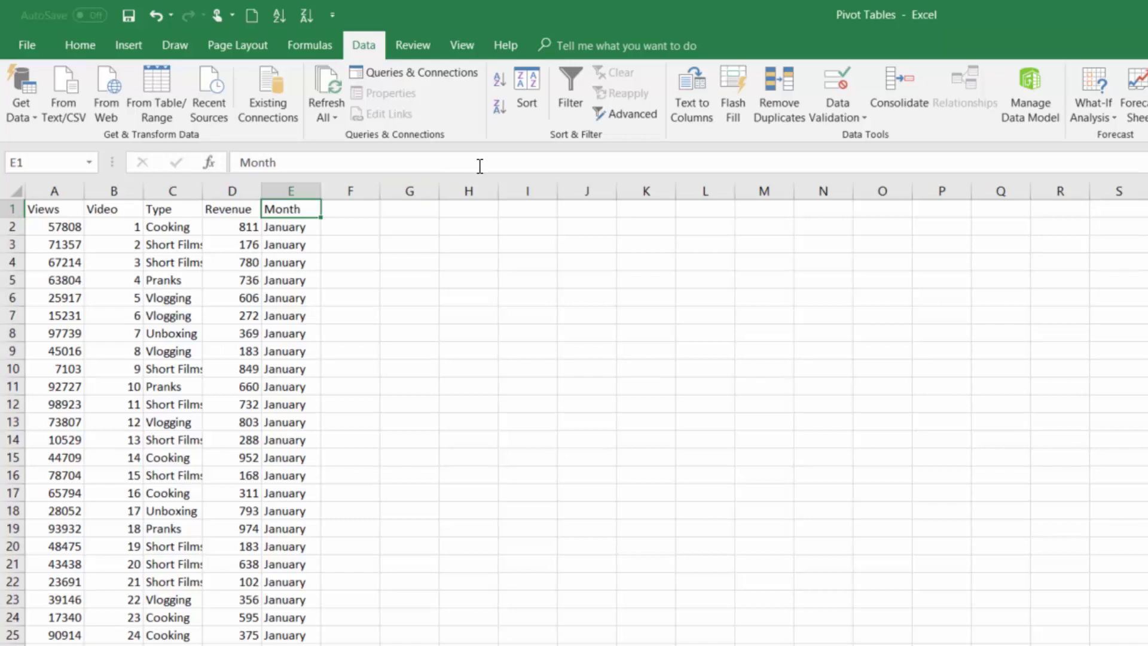
click(569, 99)
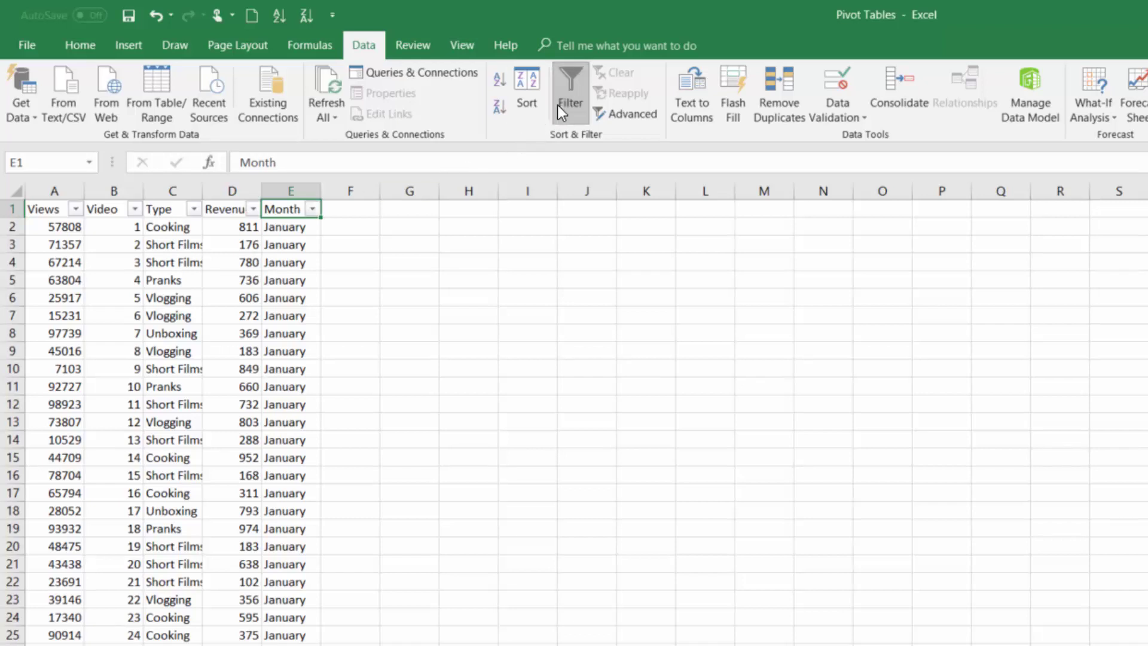
click(75, 210)
click(134, 635)
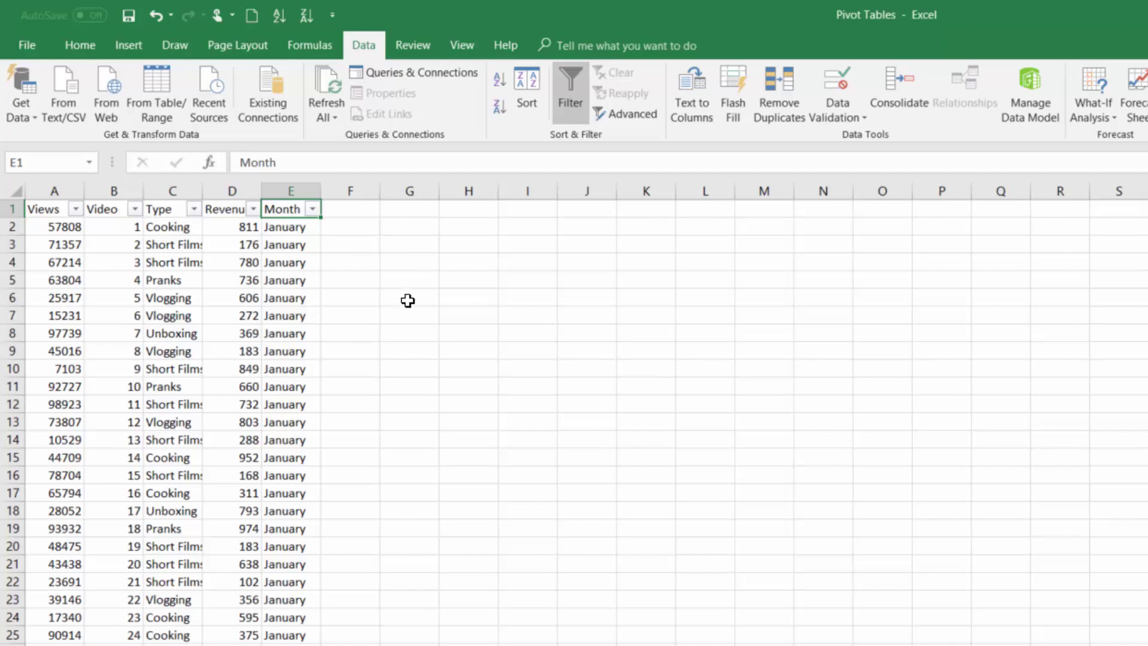
click(566, 116)
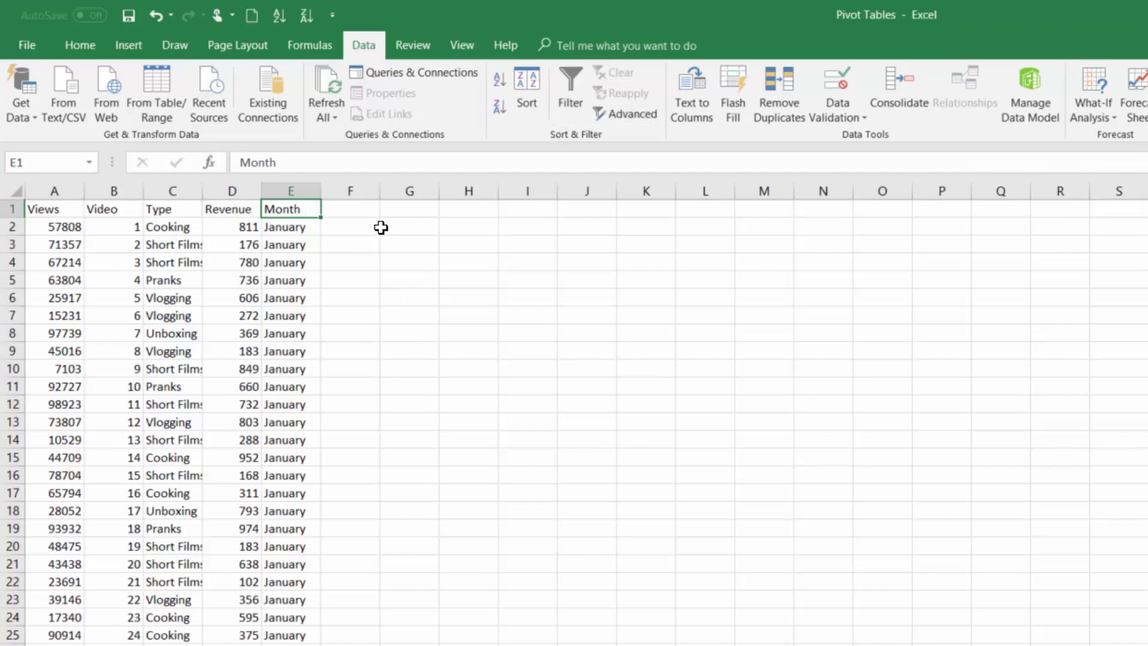
Step: Try to sort the selected Month column in descending order, and cancel the sort
click(300, 189)
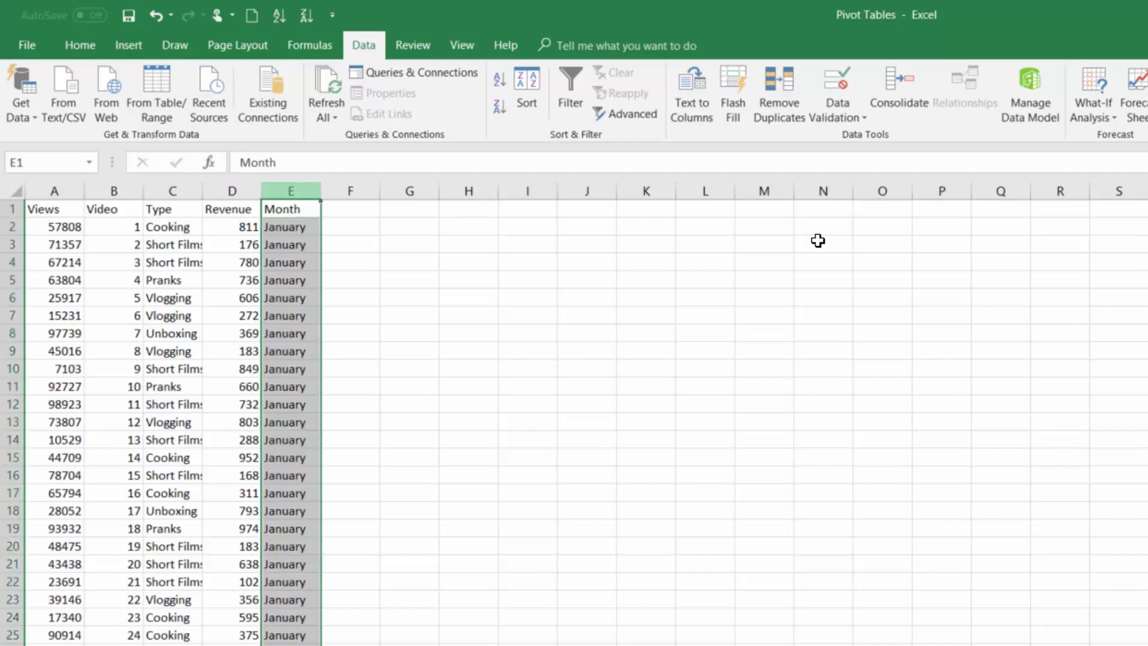
click(500, 108)
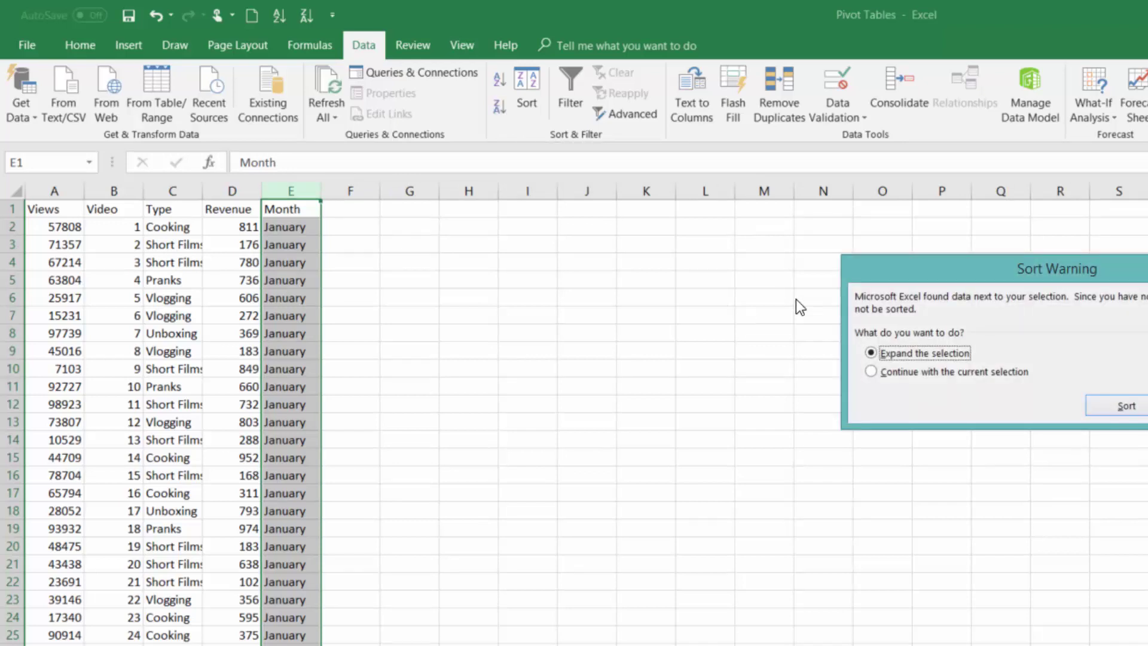
drag(931, 268, 471, 285)
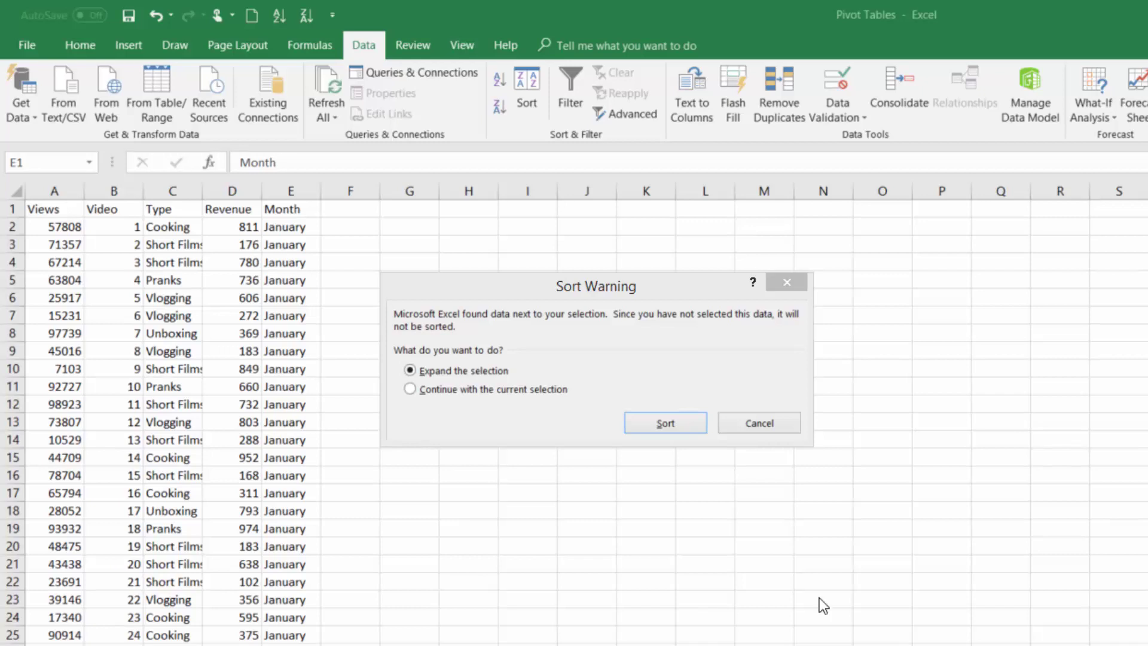
click(758, 424)
click(285, 330)
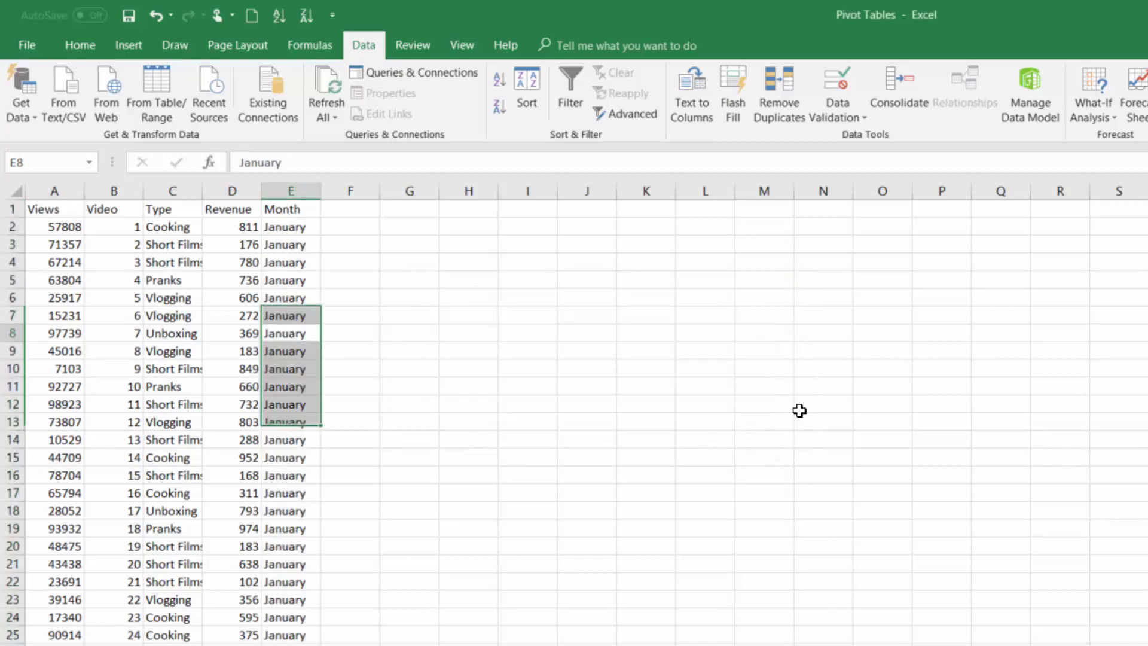
Step: Select the whole data set from A1 across to Month and down to the last row, apply filters, and undo the filtering
click(215, 206)
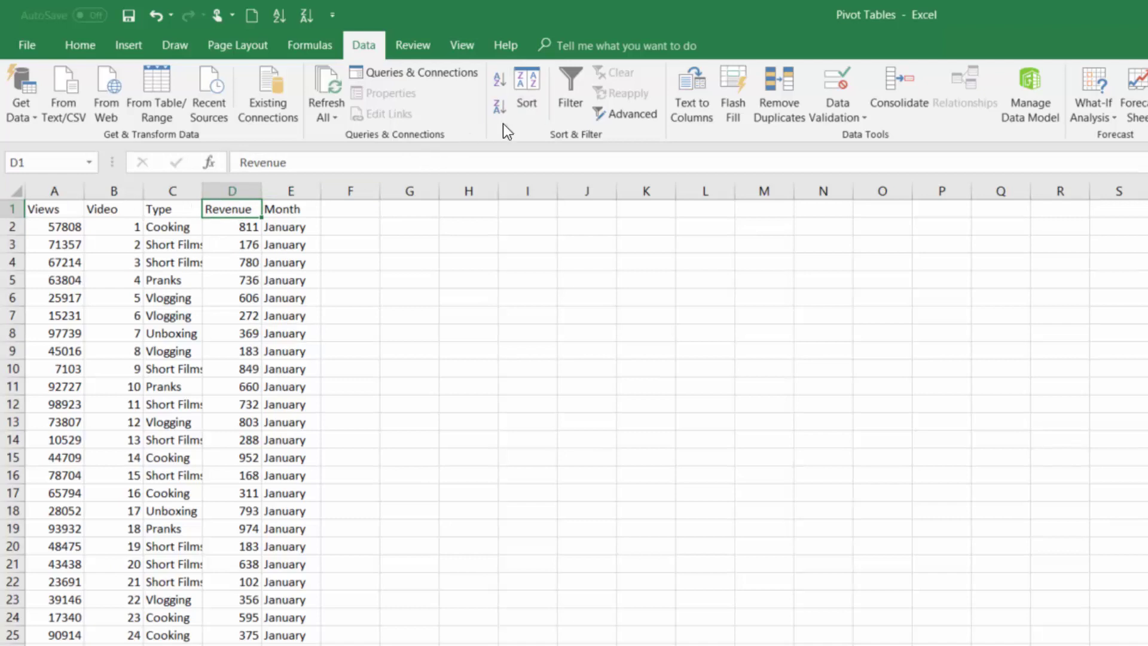
click(565, 112)
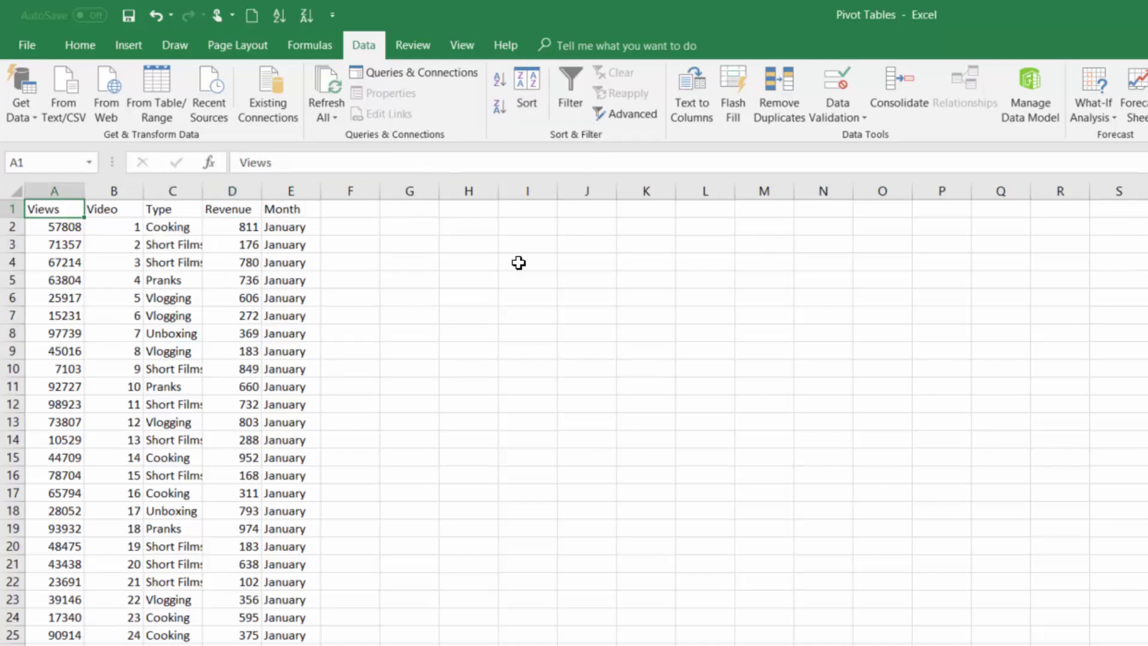
key(ctrl+shift+Right)
key(ctrl+shift+Down)
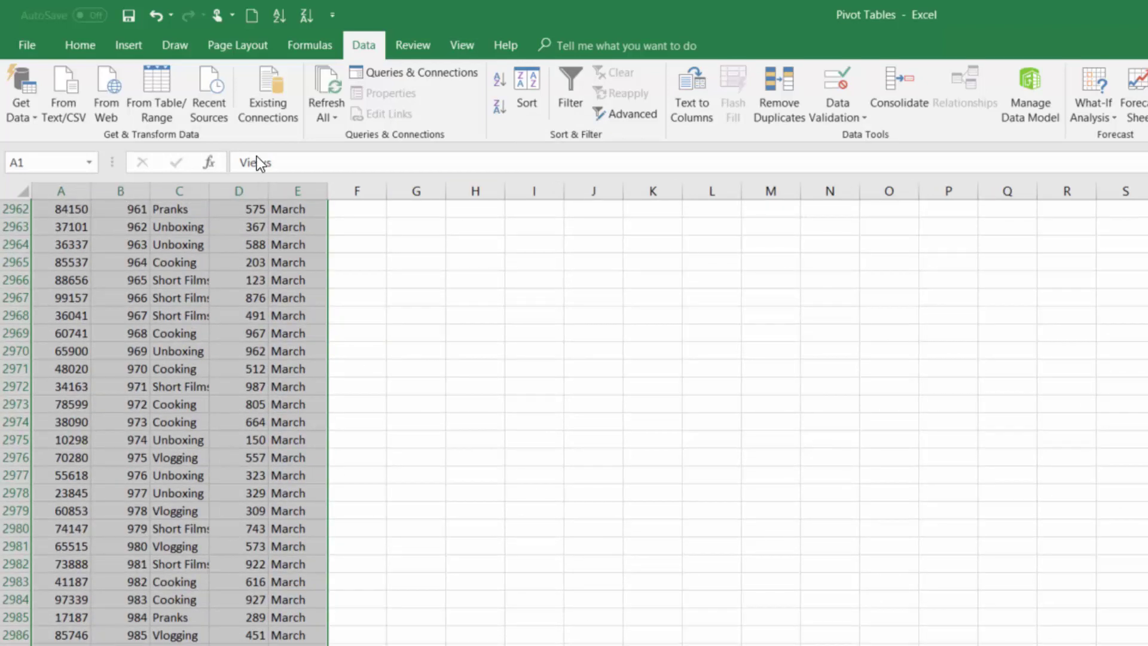
click(570, 107)
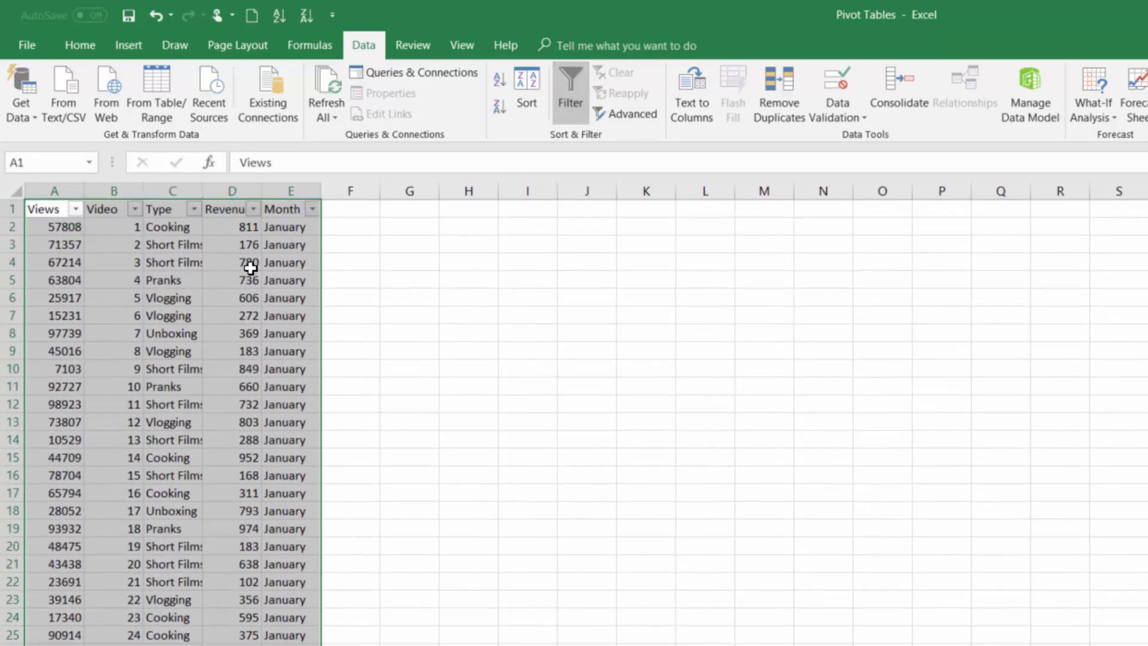
click(250, 268)
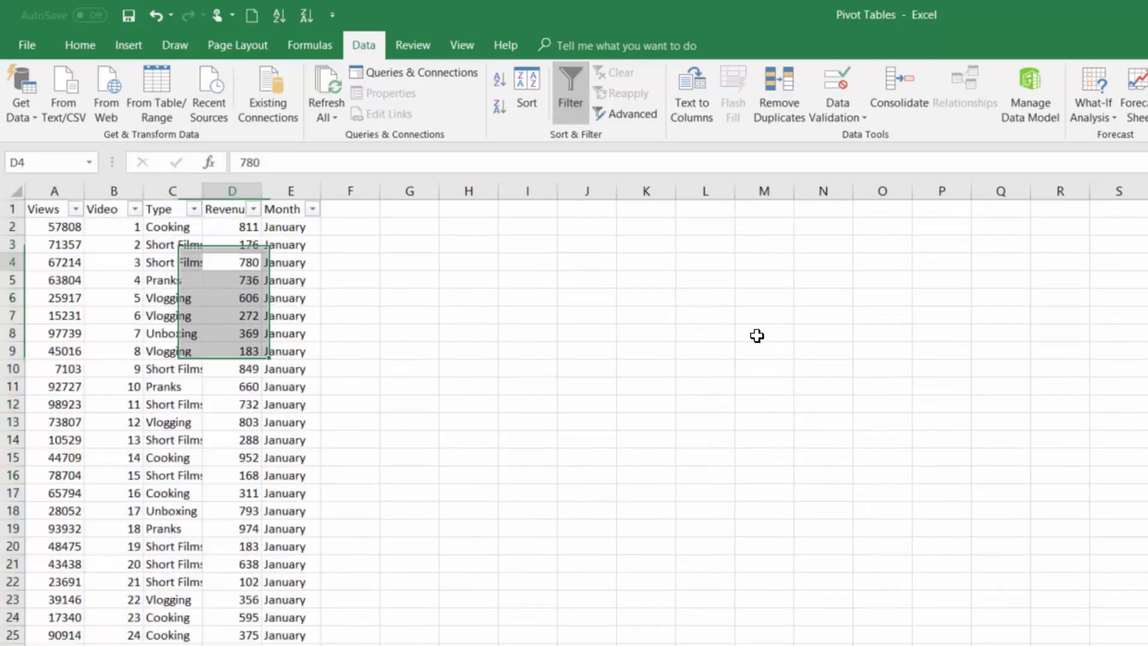
click(527, 297)
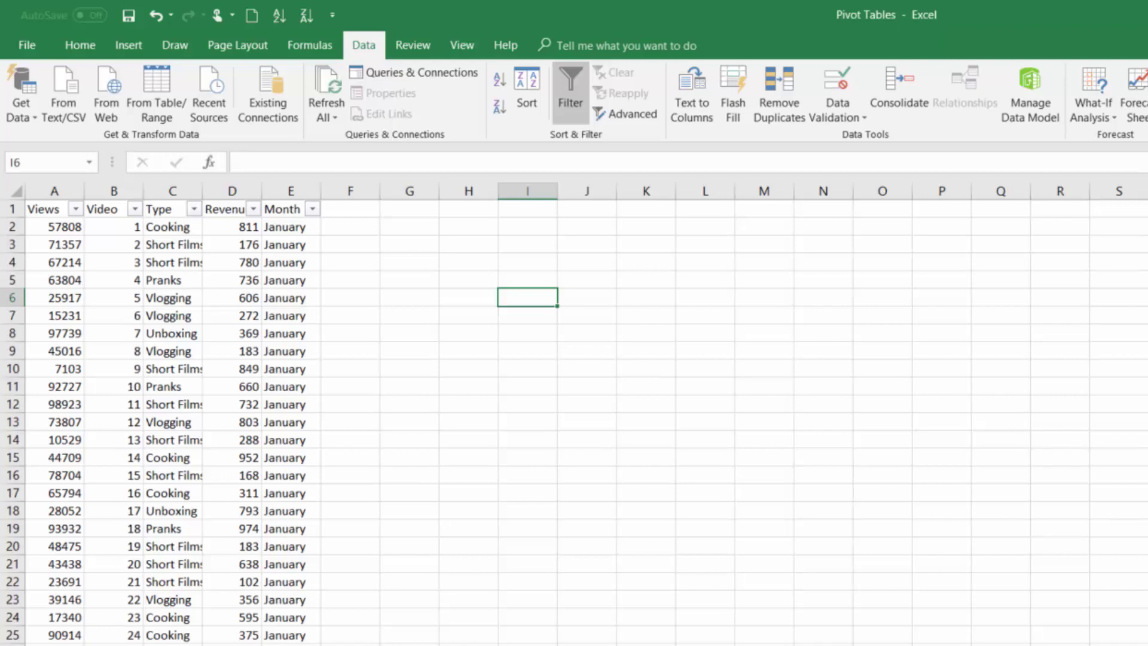
key(ctrl+z)
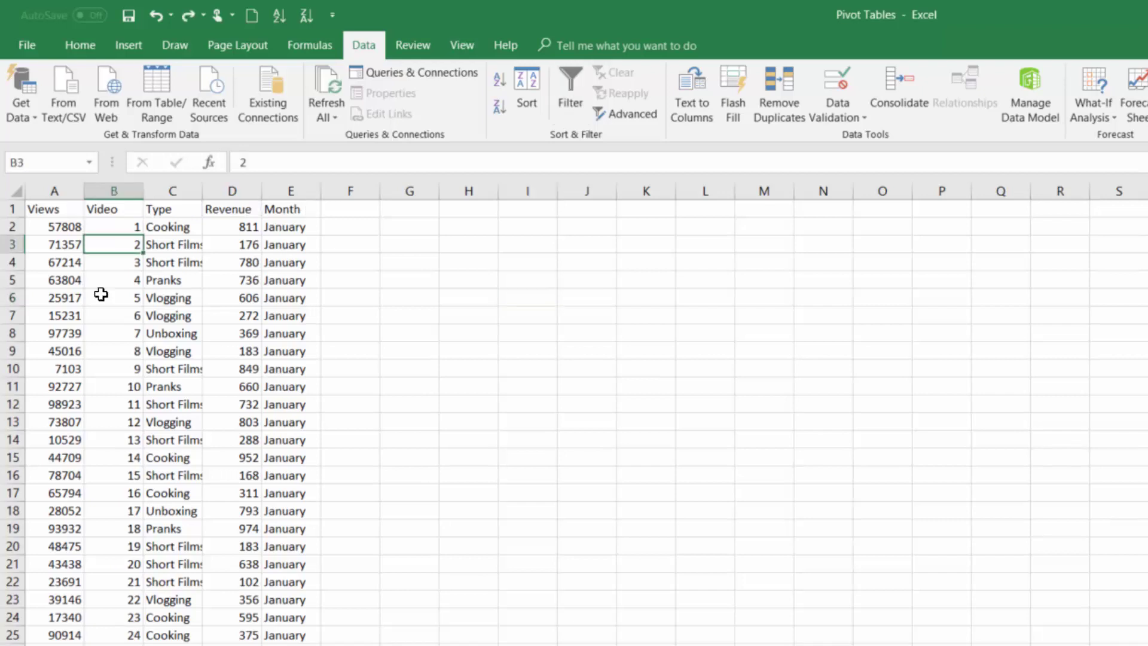